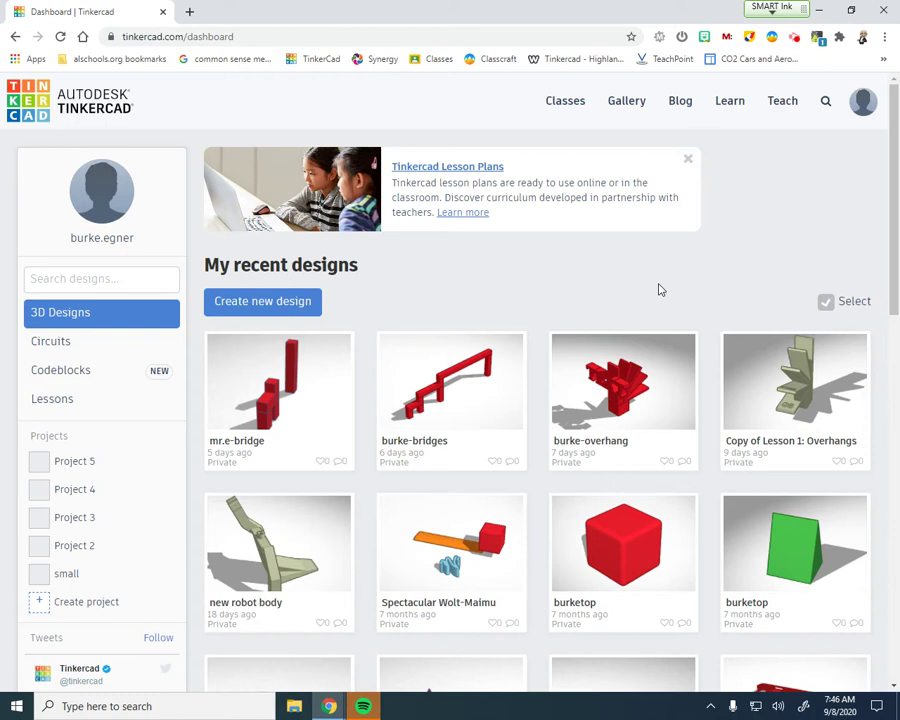
# Start a new blank 3D design from the Tinkercad dashboard.
pyautogui.click(262, 301)
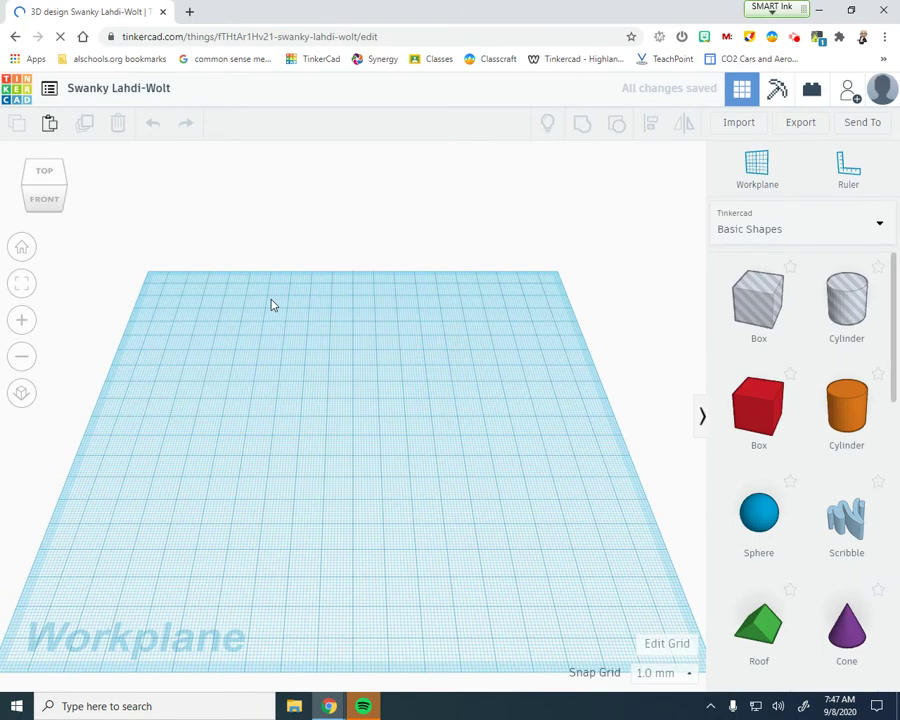
# Rename the design to 'burke-wall-thickness'.
pyautogui.click(167, 92)
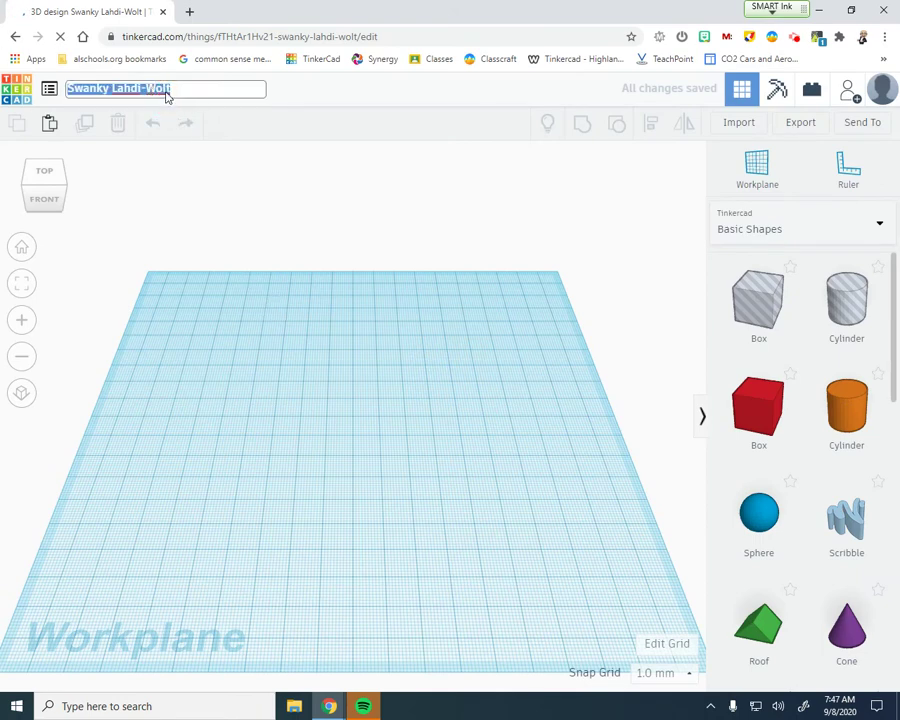
pyautogui.write('burk')
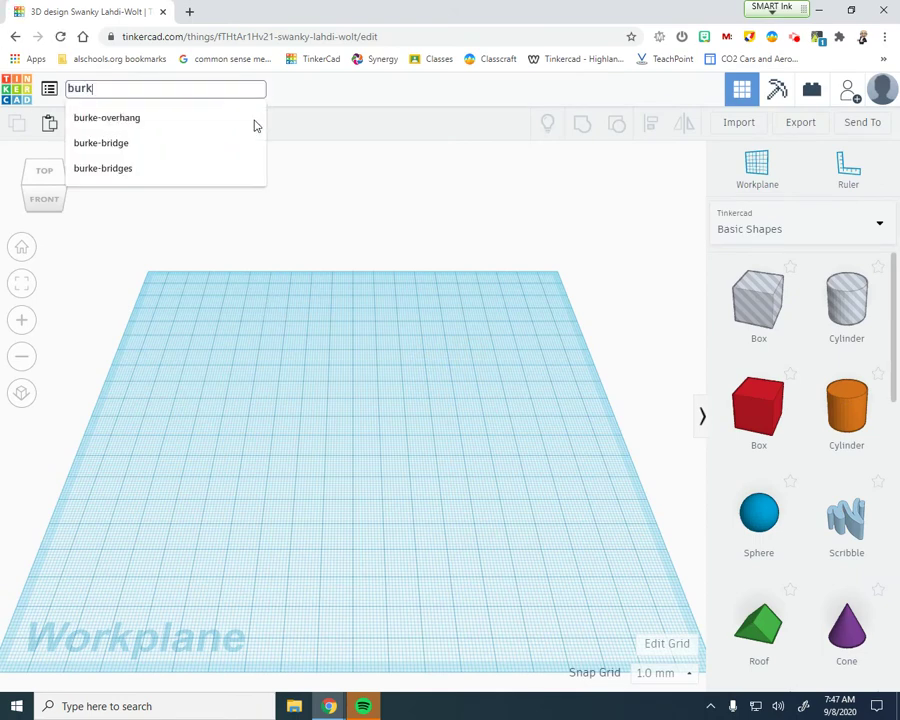
pyautogui.write('e-wall-thickness')
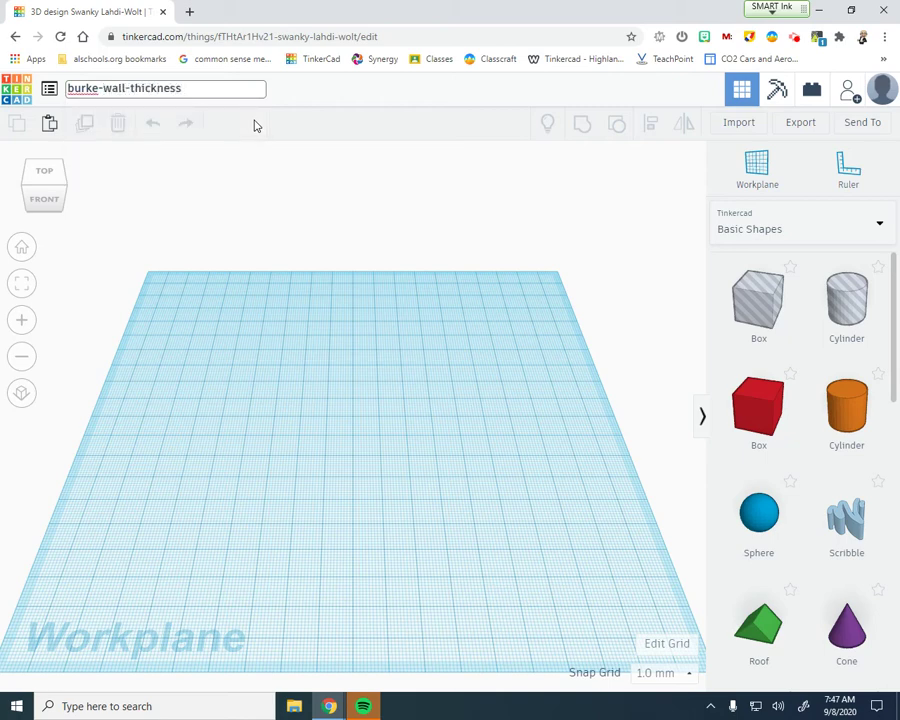
pyautogui.click(373, 220)
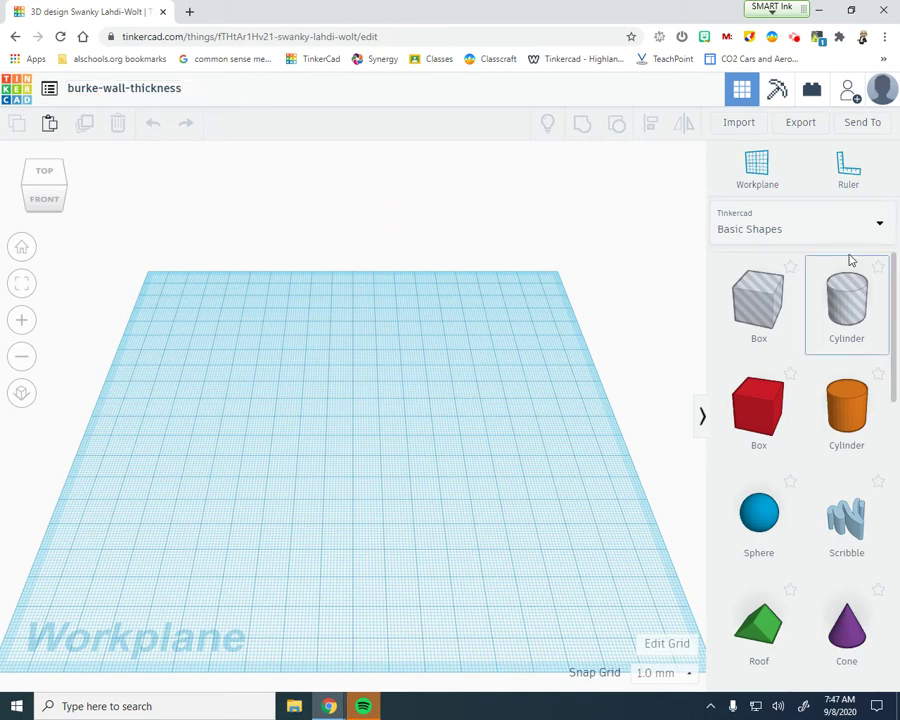
# Place a red box and size it to 3 mm height, 40 mm length and 40 mm width.
pyautogui.moveTo(778, 412); pyautogui.dragTo(357, 428)
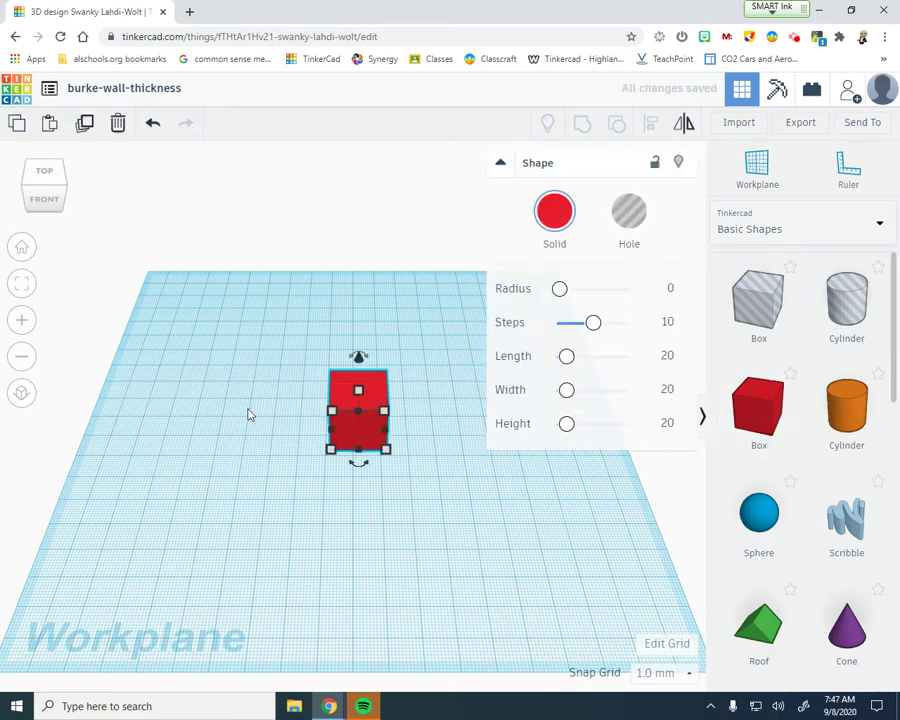
pyautogui.click(430, 411)
pyautogui.write('3')
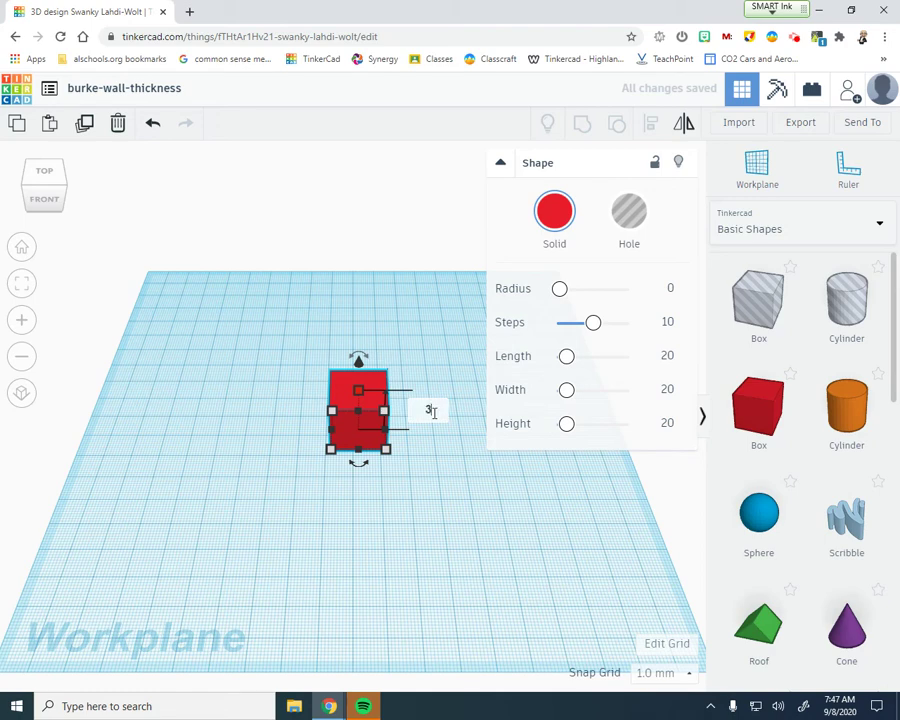
pyautogui.press('Return')
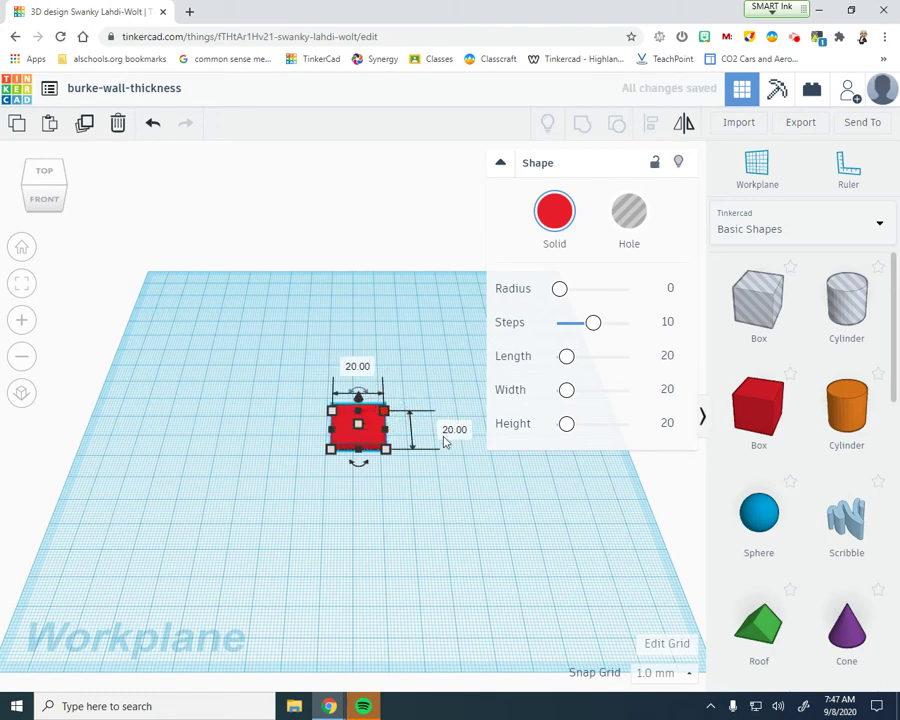
pyautogui.click(455, 436)
pyautogui.write('40')
pyautogui.press('Return')
pyautogui.click(358, 334)
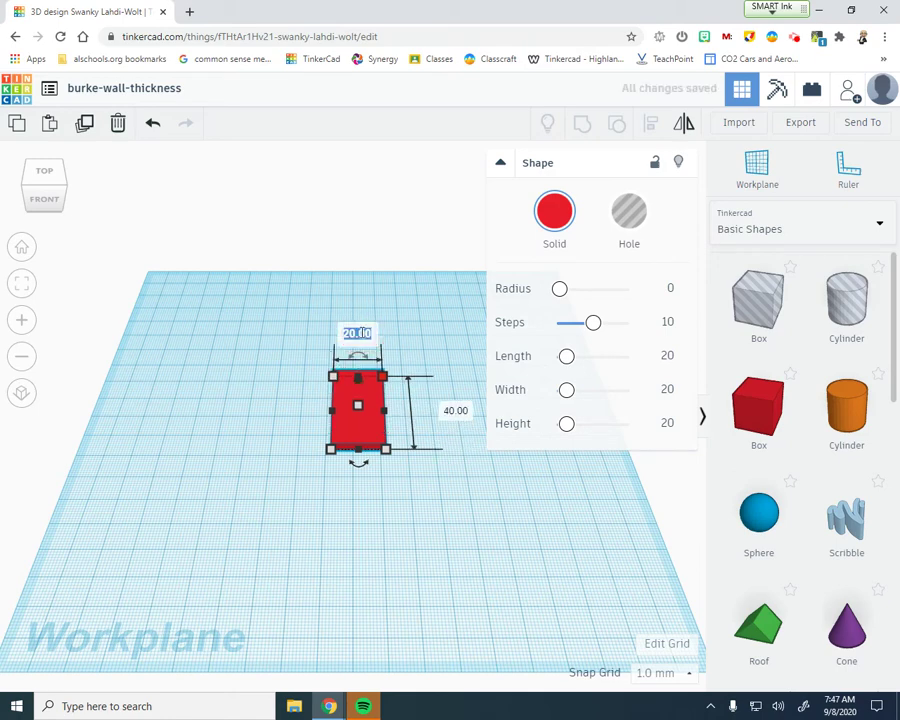
pyautogui.write('40')
pyautogui.press('Return')
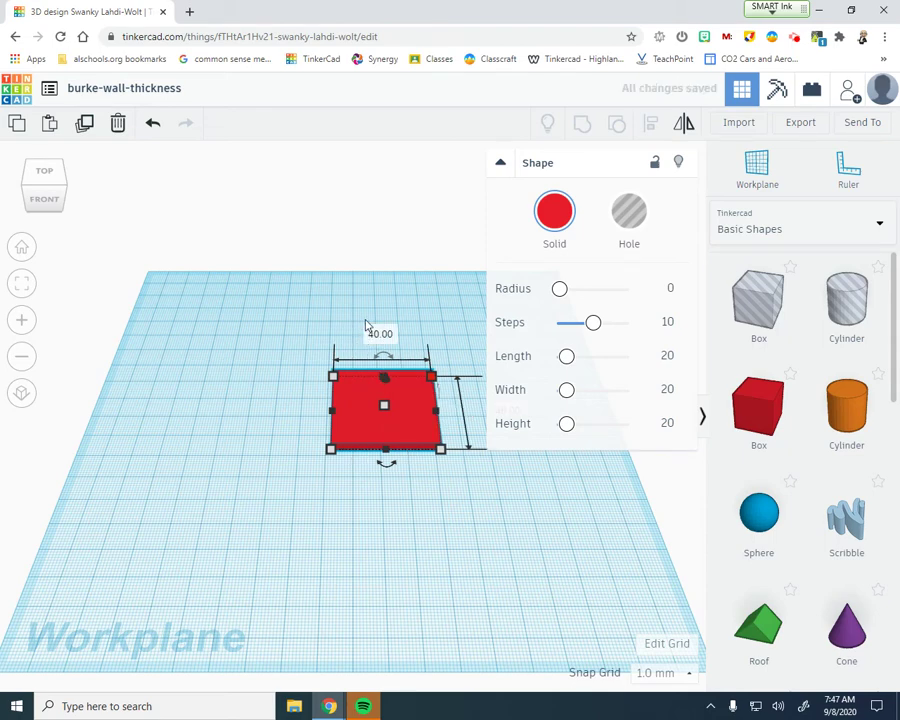
# Move the 40 × 40 mm red plate toward the front-left of the workplane.
pyautogui.click(499, 162)
pyautogui.click(498, 558)
pyautogui.moveTo(394, 425); pyautogui.dragTo(350, 481)
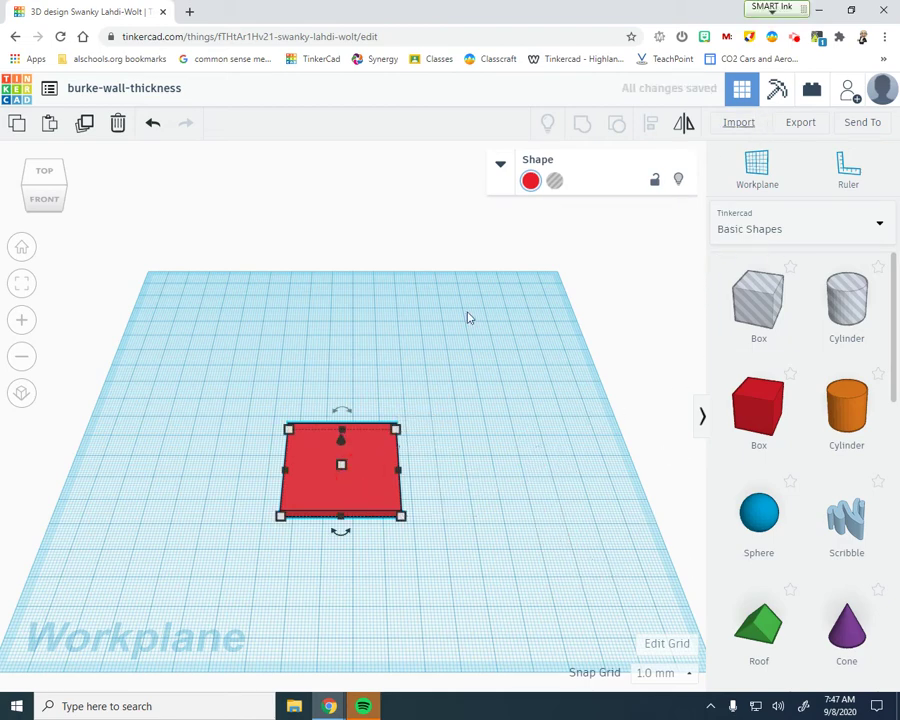
# Set a workplane on the red plate's top face and drop another red box onto it.
pyautogui.moveTo(512, 514); pyautogui.dragTo(466, 466, button='right')
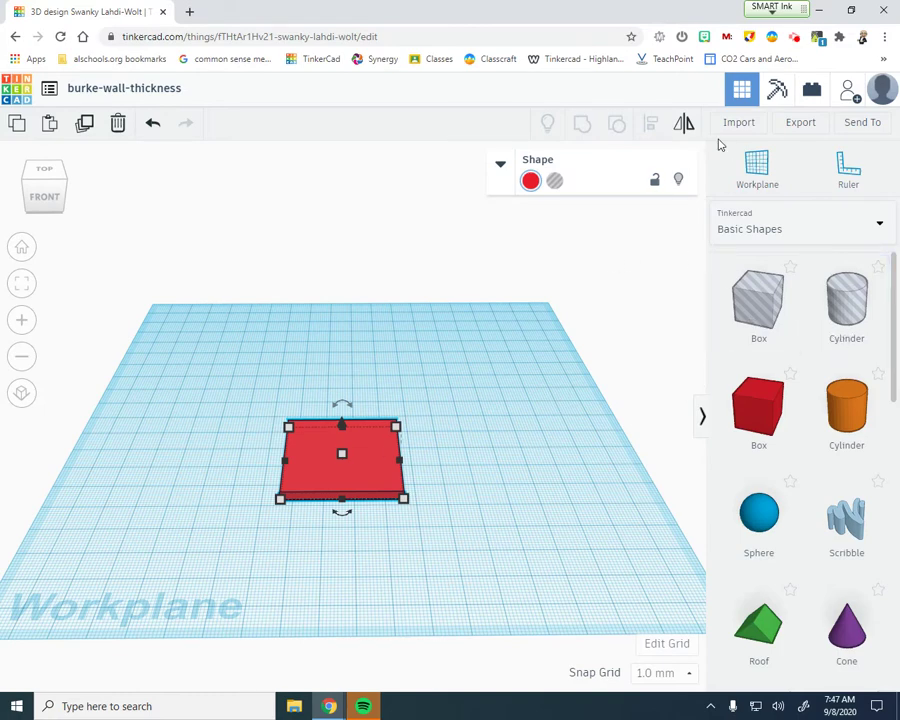
pyautogui.click(769, 177)
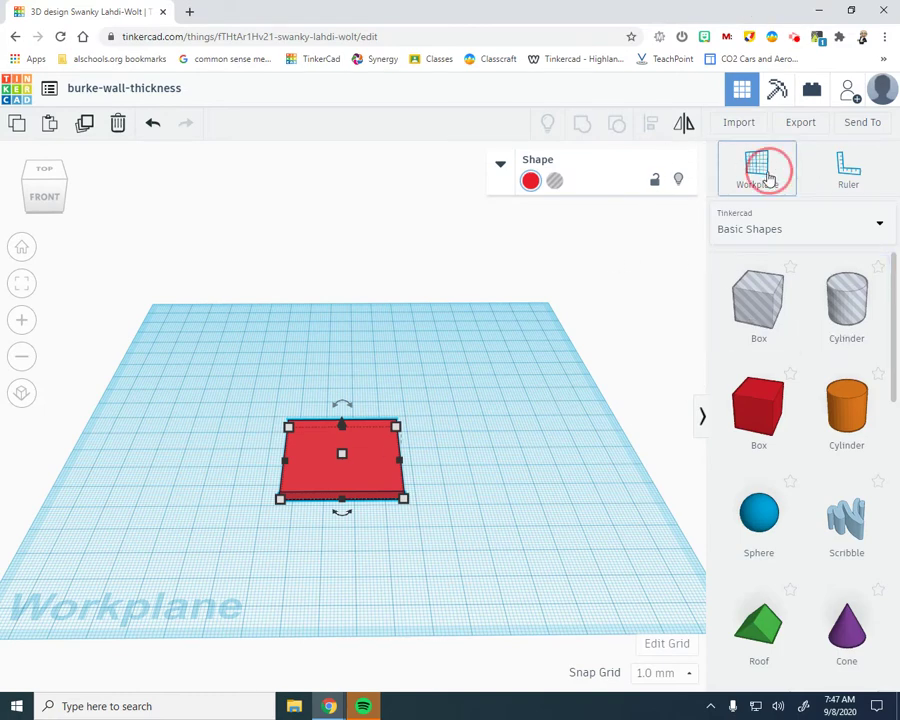
pyautogui.click(346, 452)
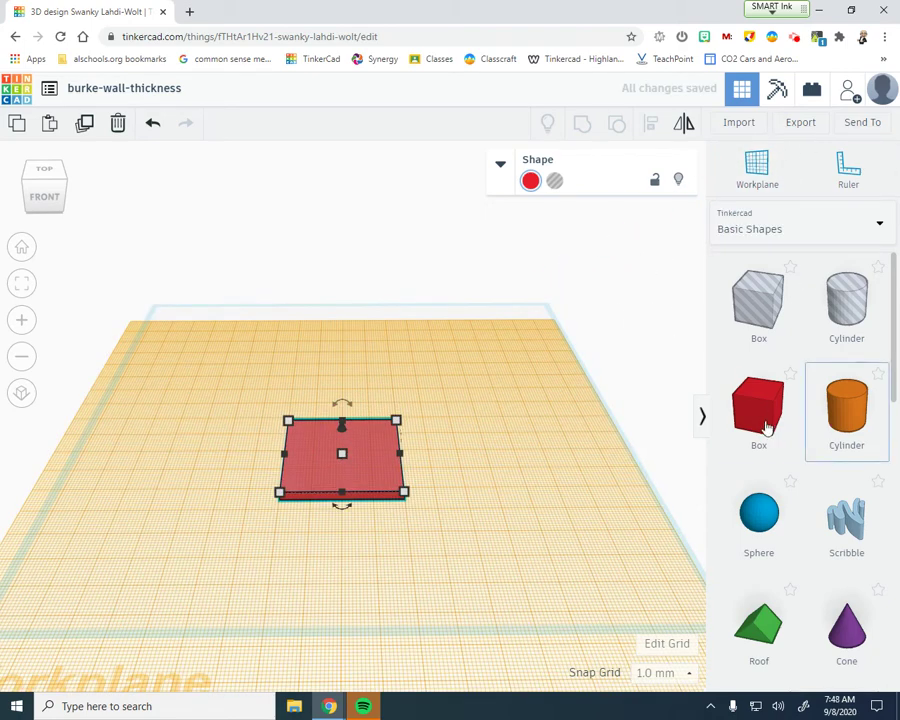
pyautogui.moveTo(766, 424); pyautogui.dragTo(452, 464)
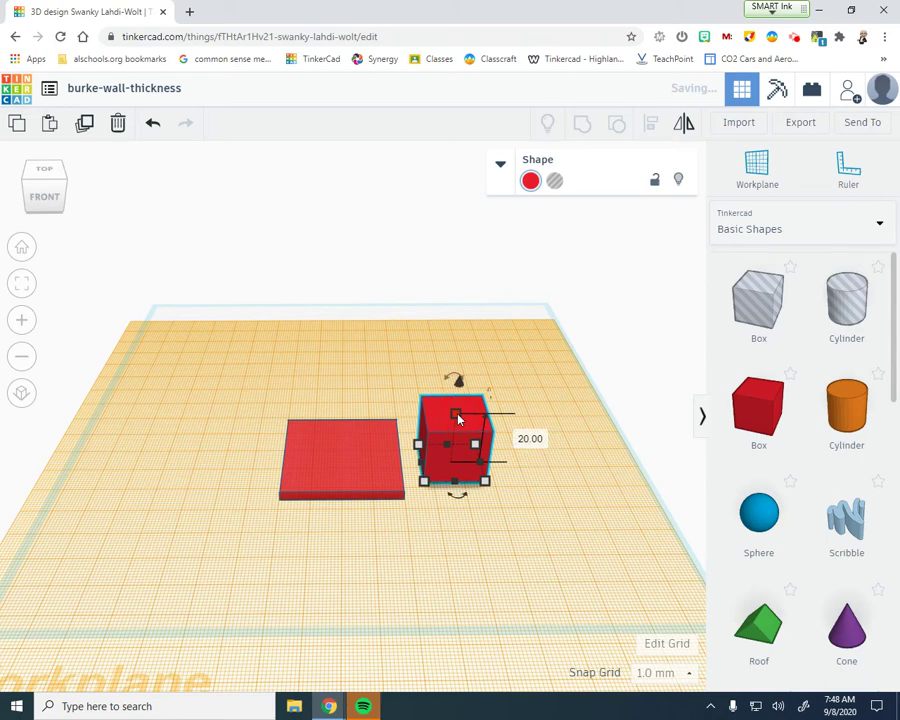
# Make the second box a very thin wall: 10 mm height and 0.1 mm width.
pyautogui.click(531, 439)
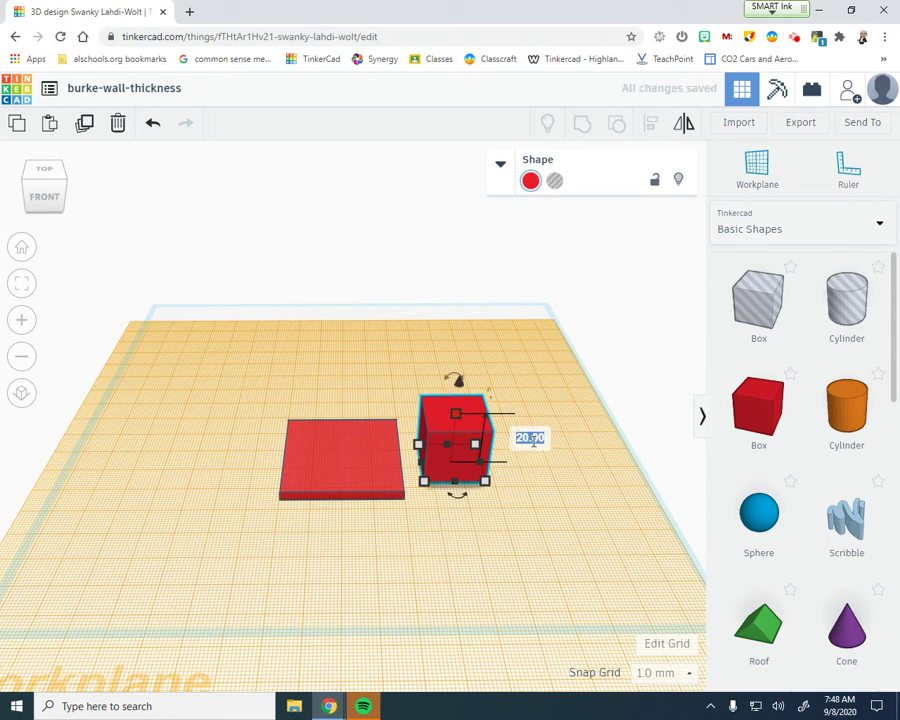
pyautogui.write('10')
pyautogui.press('Return')
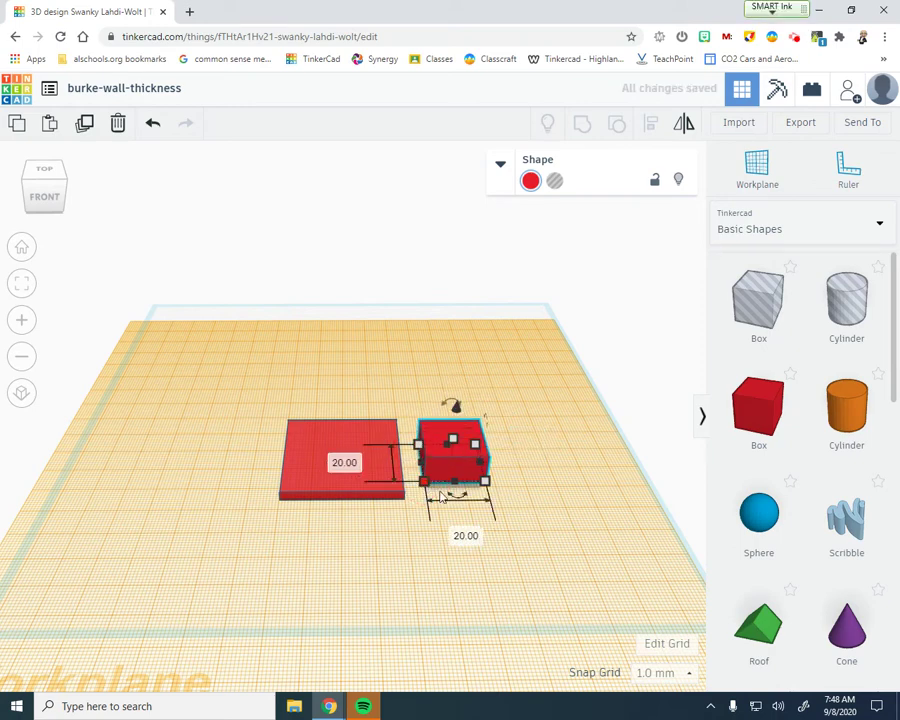
pyautogui.click(465, 534)
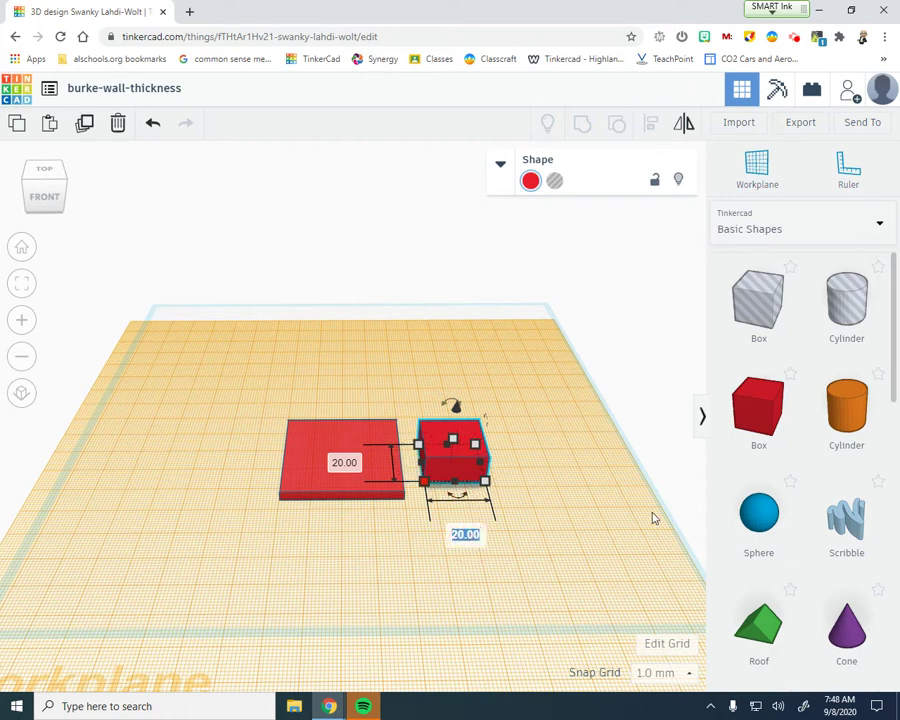
pyautogui.press('BackSpace')
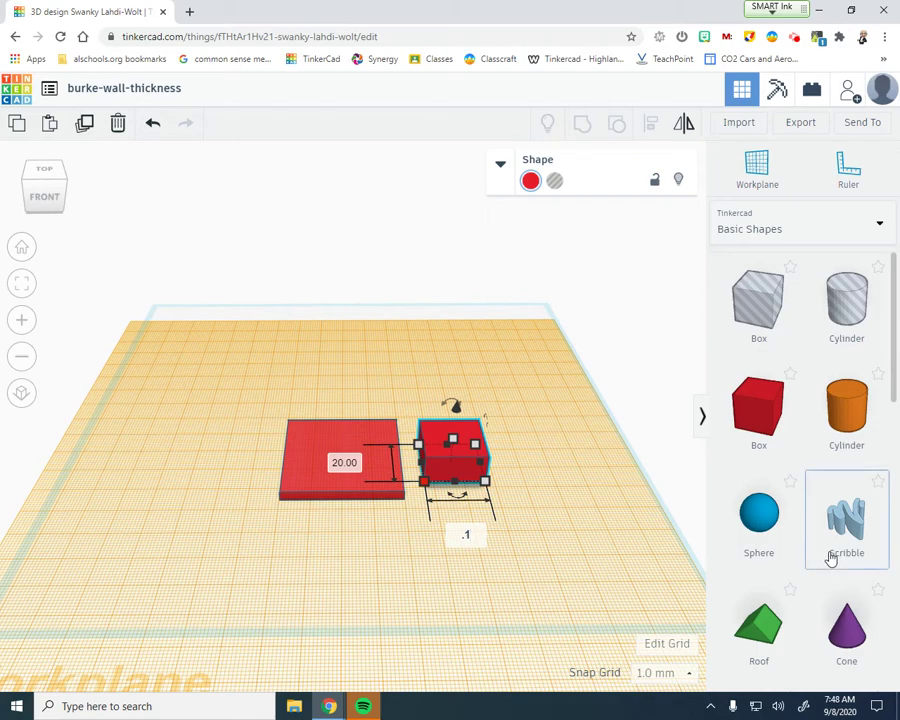
pyautogui.write('.1')
pyautogui.press('Return')
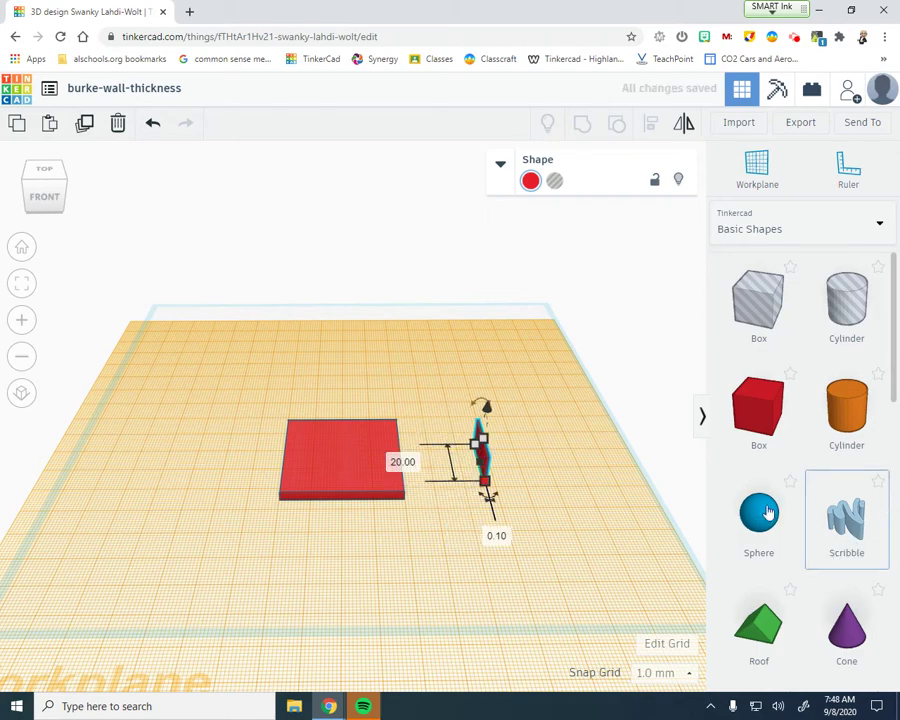
pyautogui.scroll(4, 600, 526)
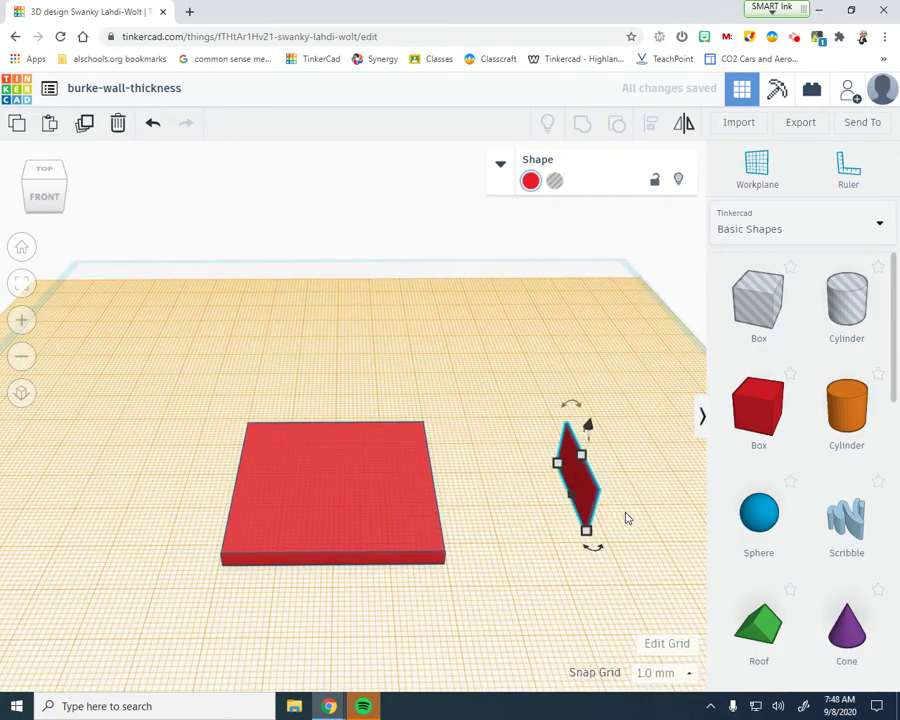
pyautogui.click(590, 352)
# Move the thin wall onto the plate and align it flush with the plate's left edge.
pyautogui.moveTo(585, 485); pyautogui.dragTo(245, 479)
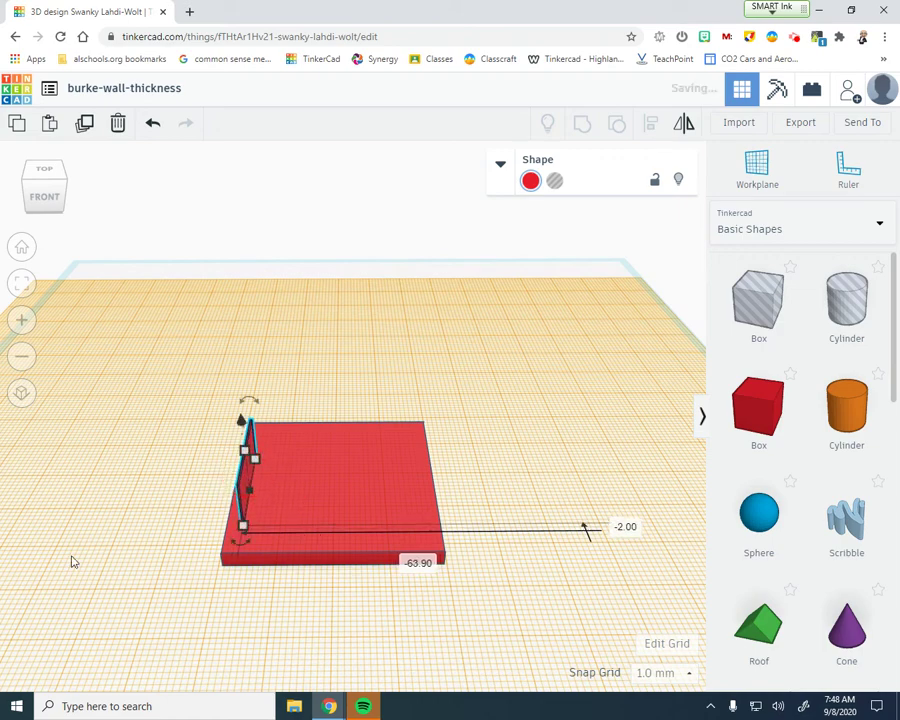
pyautogui.moveTo(141, 370); pyautogui.dragTo(368, 575)
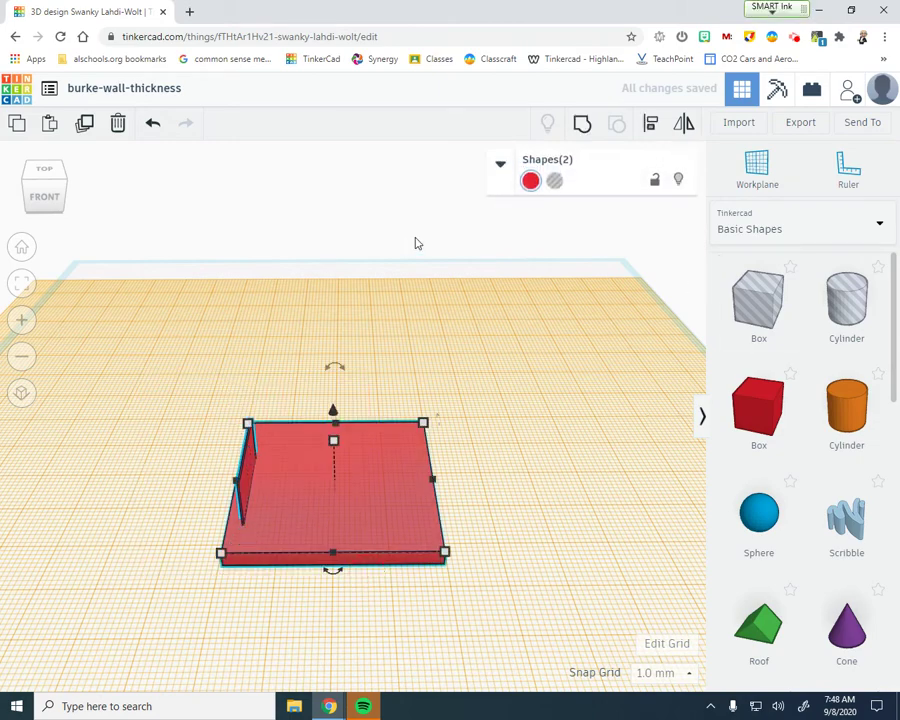
pyautogui.click(650, 122)
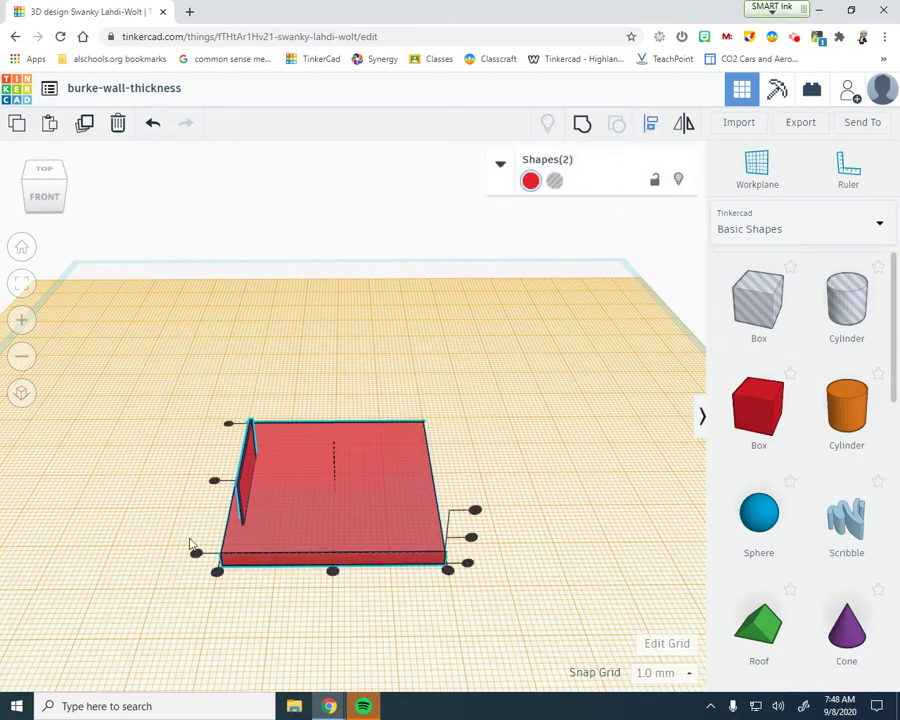
pyautogui.click(215, 483)
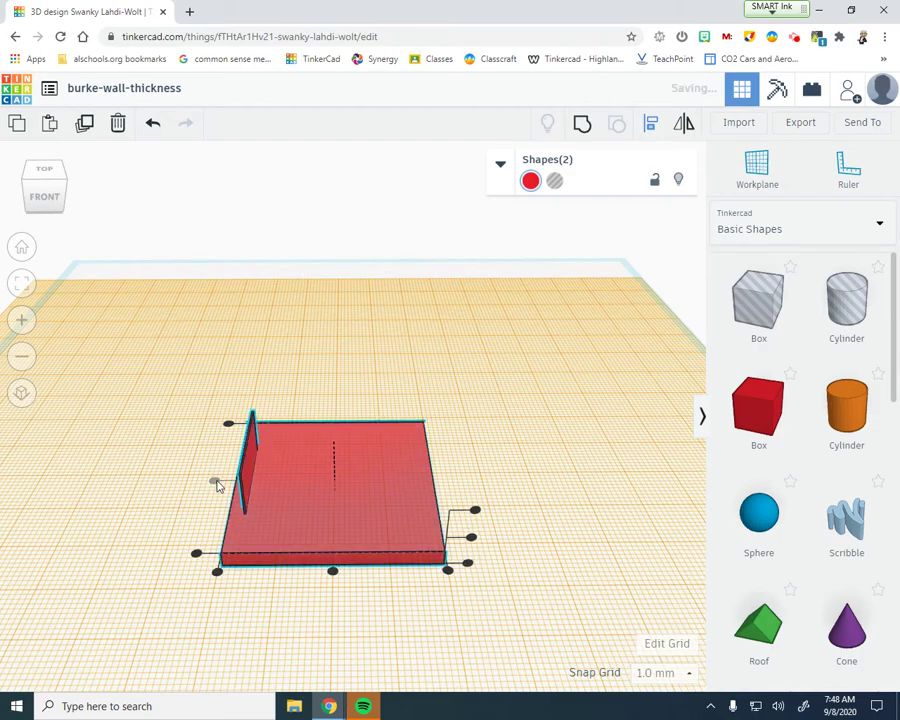
pyautogui.click(130, 654)
pyautogui.moveTo(130, 654); pyautogui.dragTo(100, 600, button='right')
pyautogui.moveTo(224, 405); pyautogui.dragTo(395, 545)
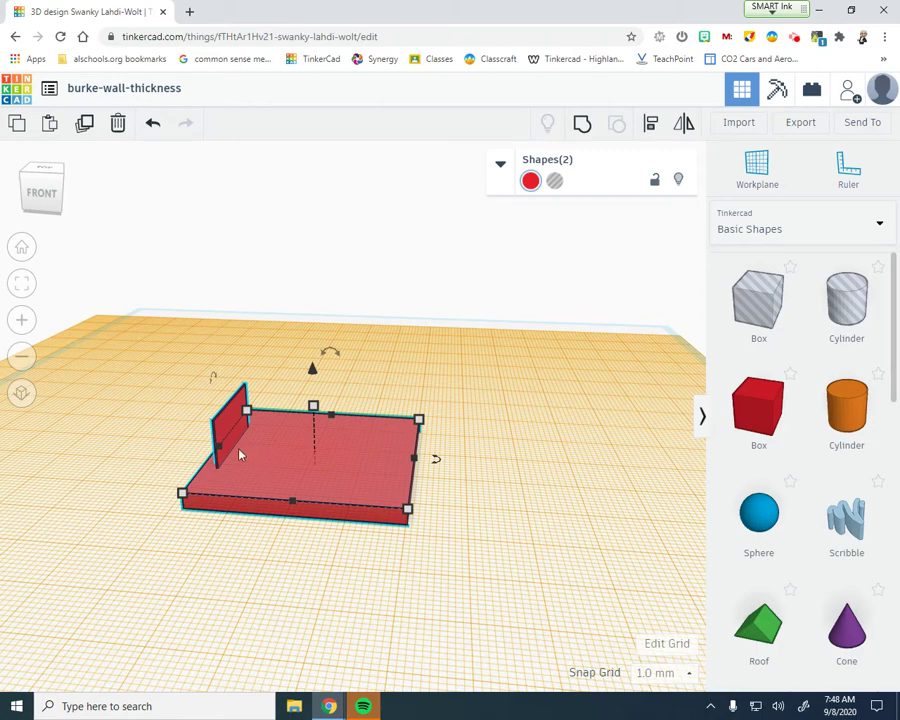
pyautogui.moveTo(110, 495); pyautogui.dragTo(357, 535, button='right')
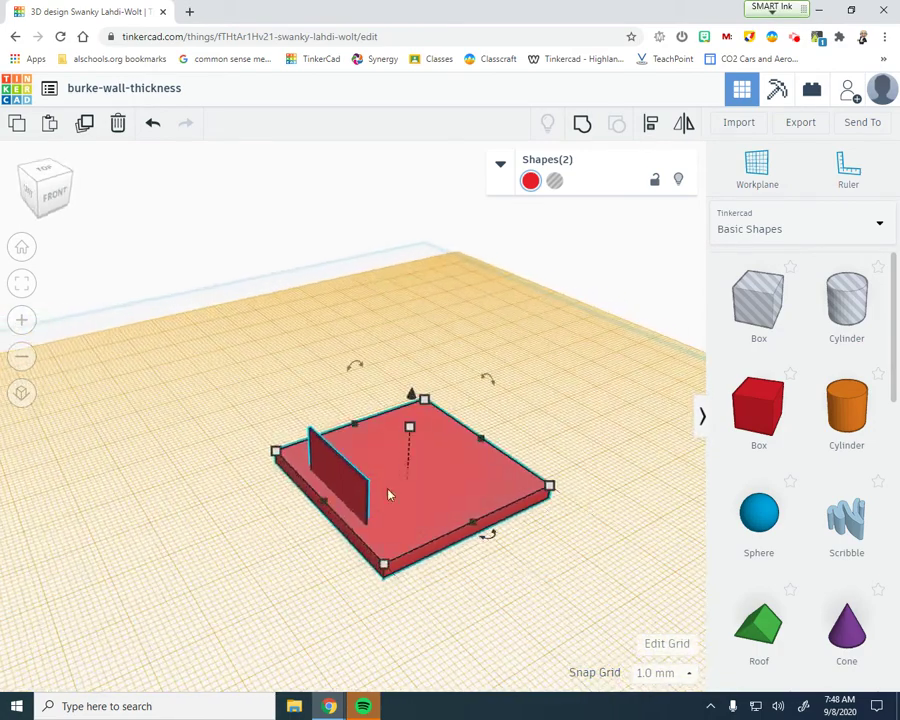
pyautogui.moveTo(207, 389); pyautogui.dragTo(528, 655)
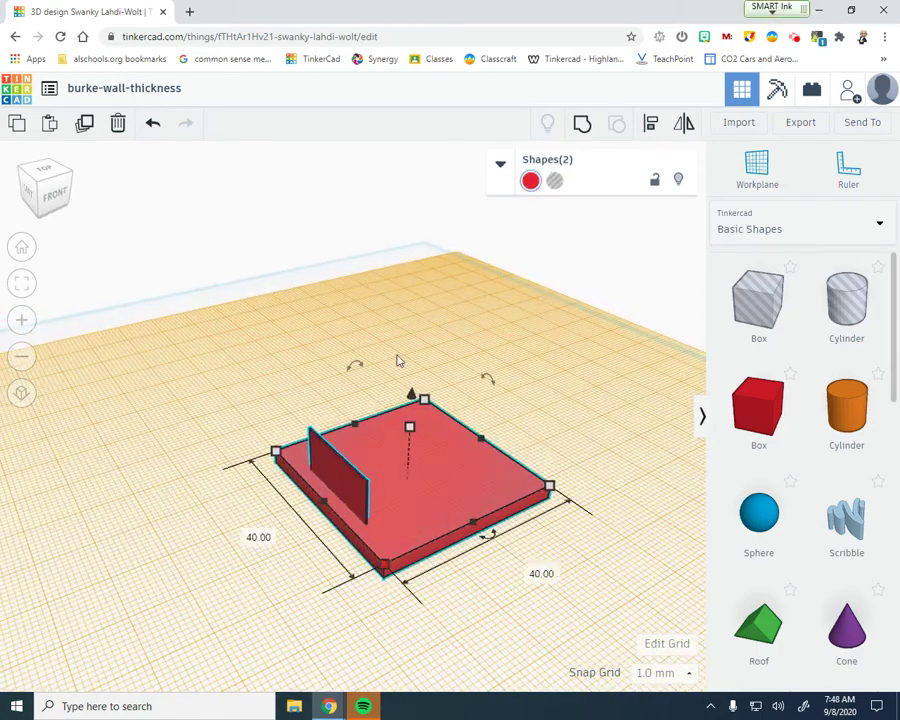
pyautogui.click(652, 124)
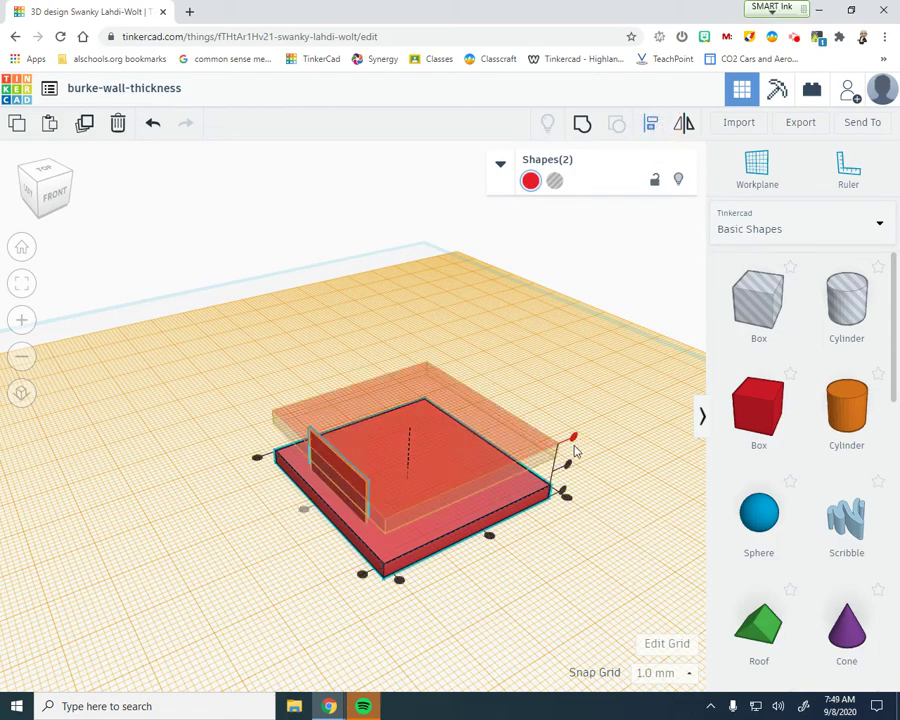
pyautogui.click(565, 499)
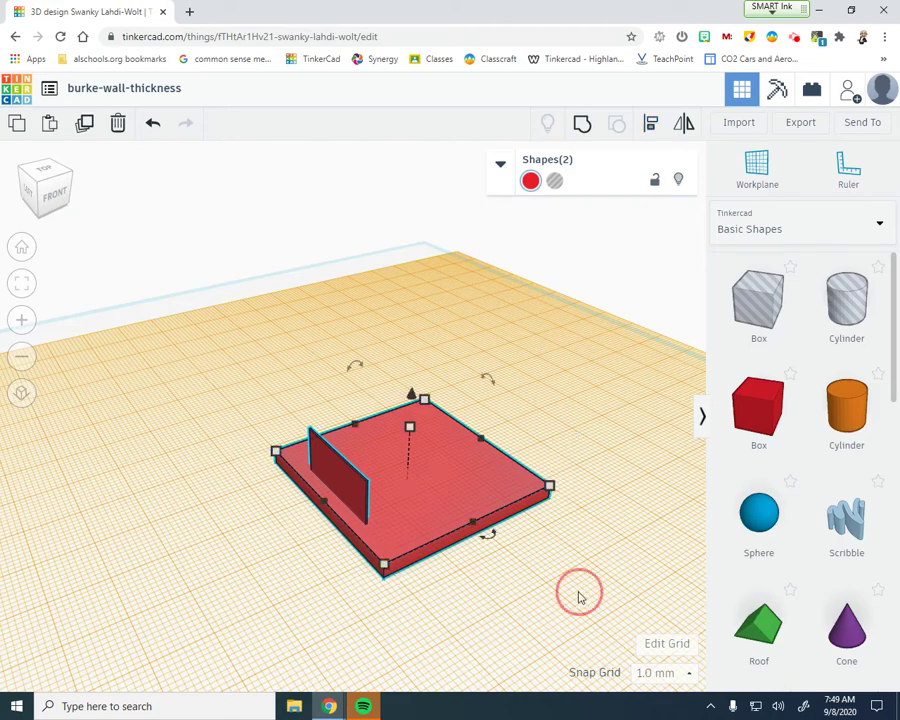
pyautogui.moveTo(595, 476); pyautogui.dragTo(548, 478, button='right')
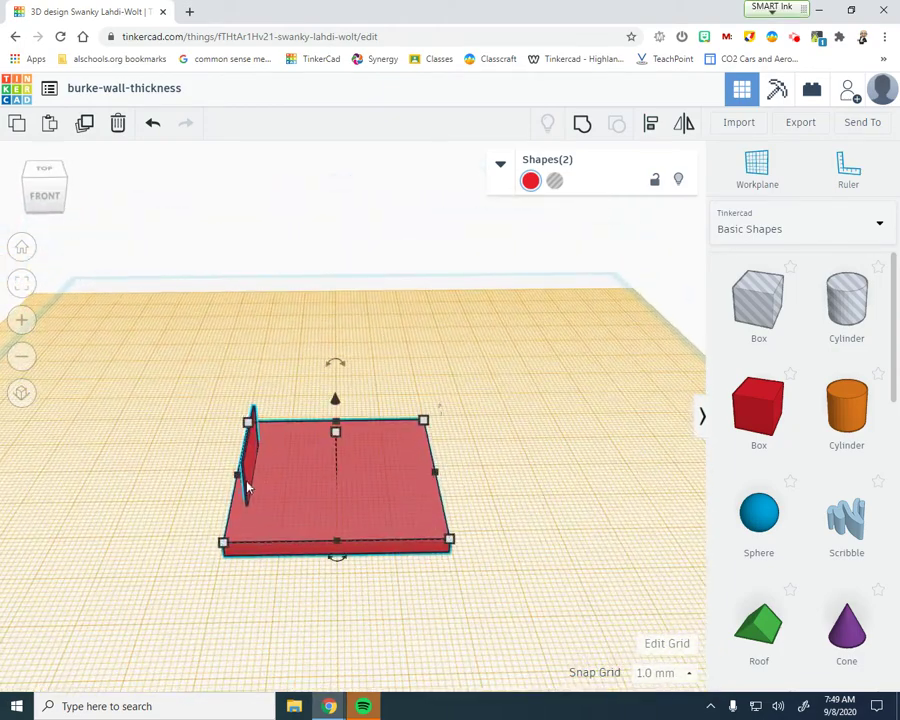
pyautogui.moveTo(245, 474)
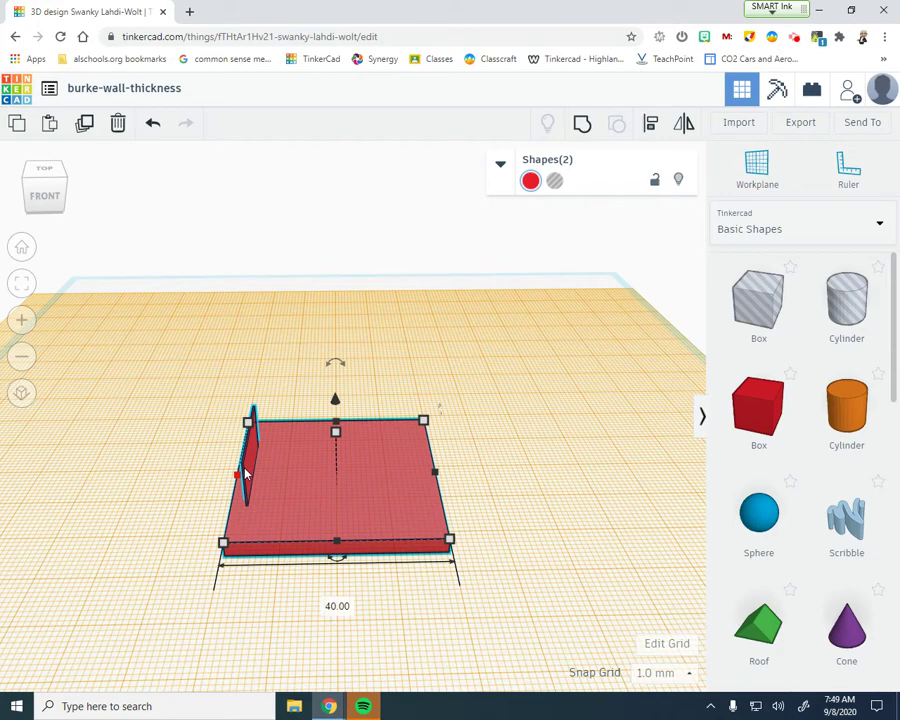
pyautogui.moveTo(251, 469); pyautogui.dragTo(282, 469)
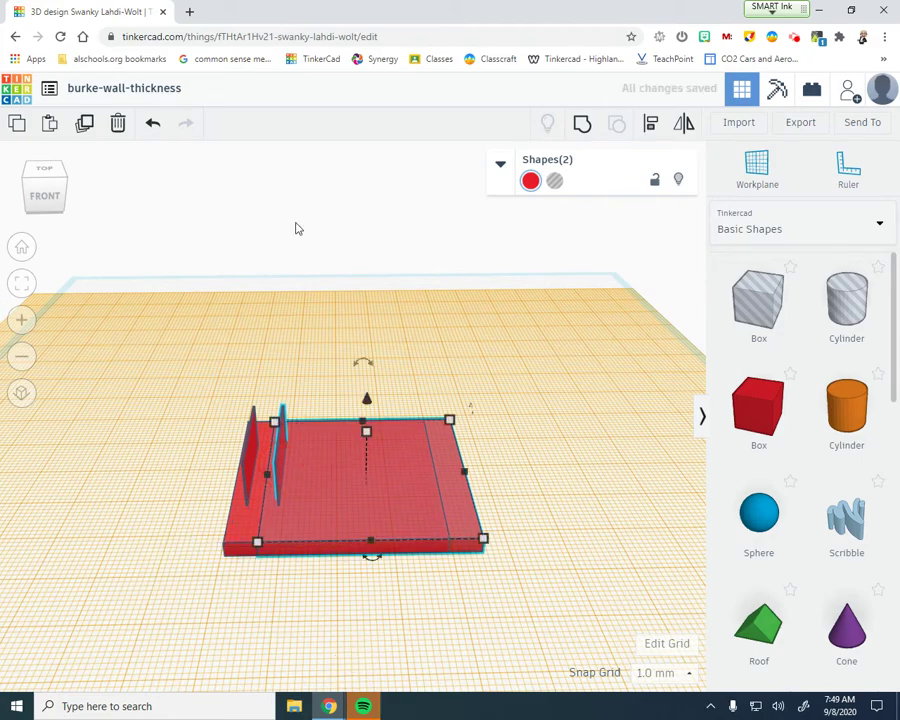
pyautogui.click(153, 122)
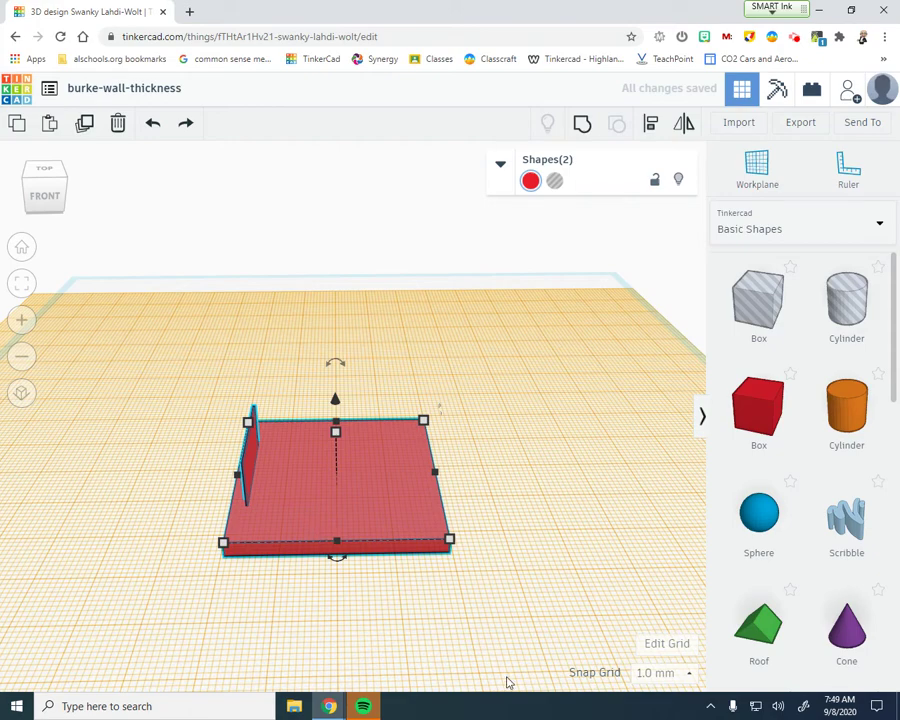
pyautogui.click(395, 623)
pyautogui.click(335, 483)
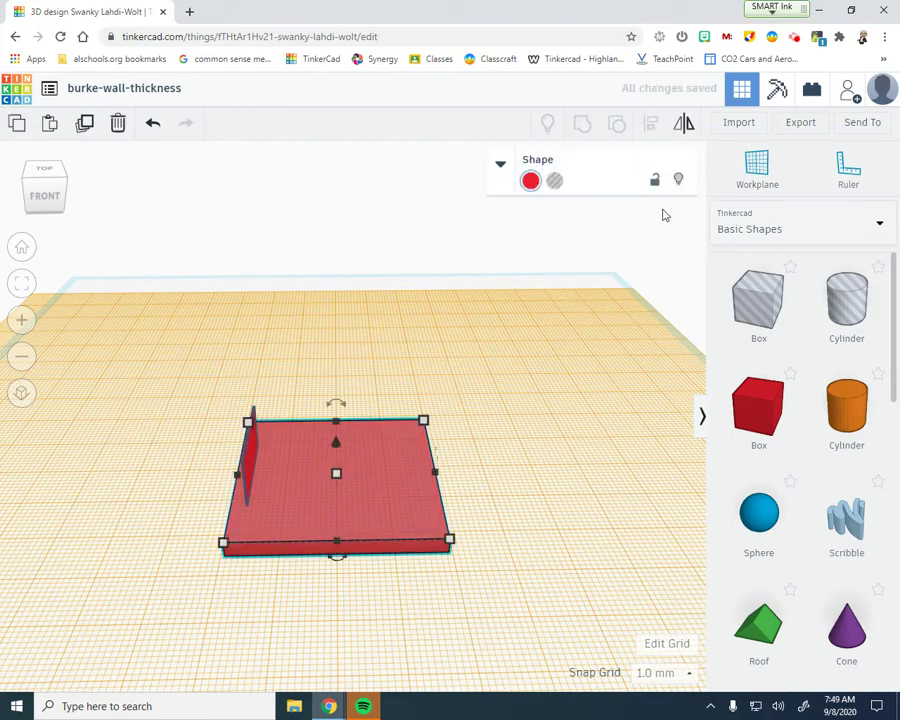
# Reset the workplane to the default grid and place a wall copy offset 6 mm and 0 mm.
pyautogui.click(758, 179)
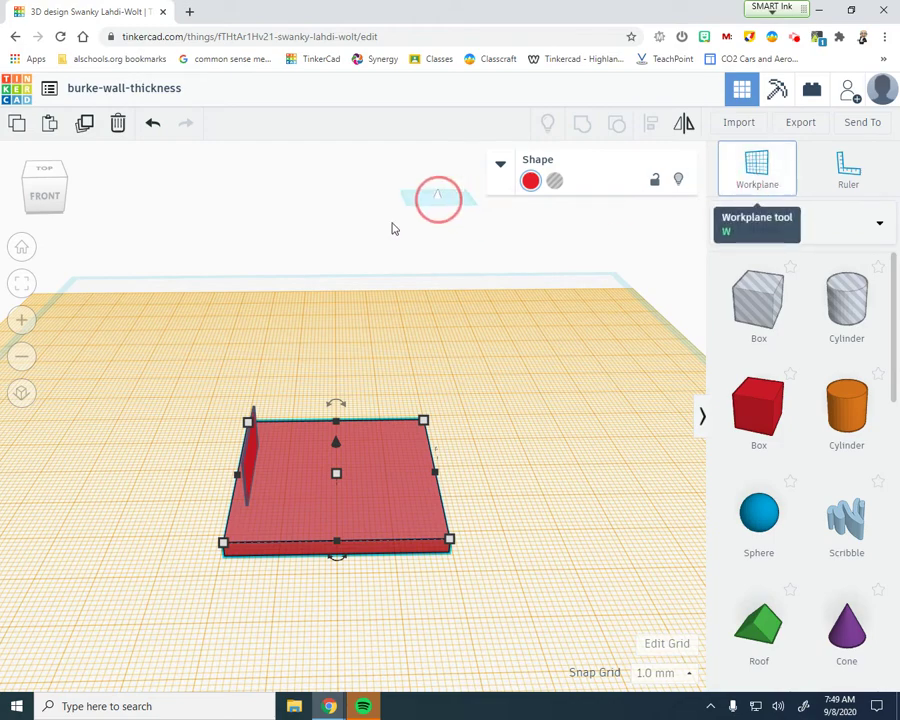
pyautogui.click(400, 220)
pyautogui.click(250, 463)
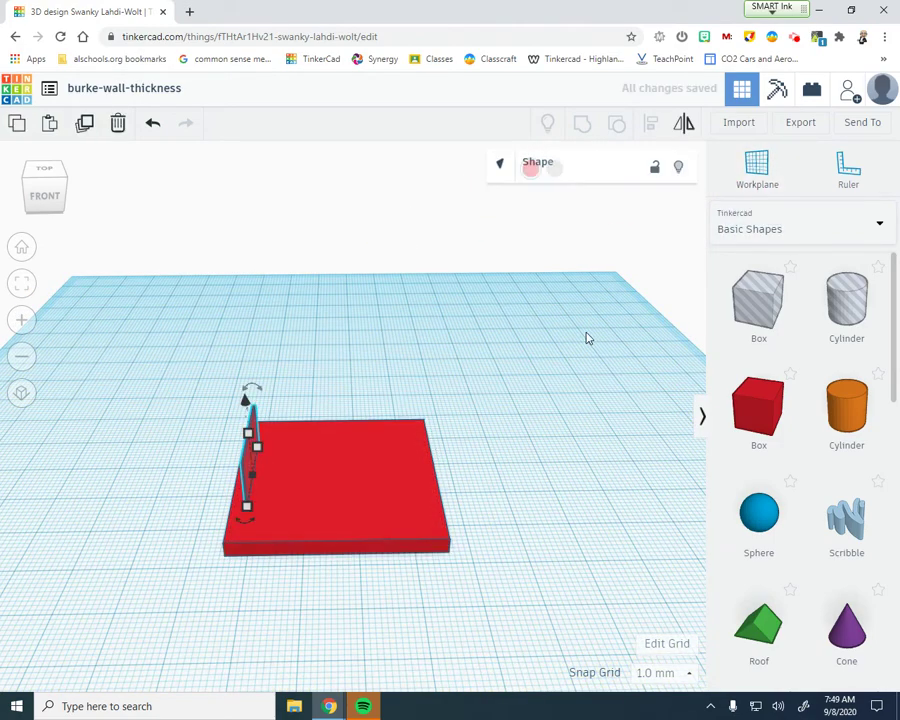
pyautogui.click(250, 470)
pyautogui.moveTo(255, 470); pyautogui.dragTo(284, 477)
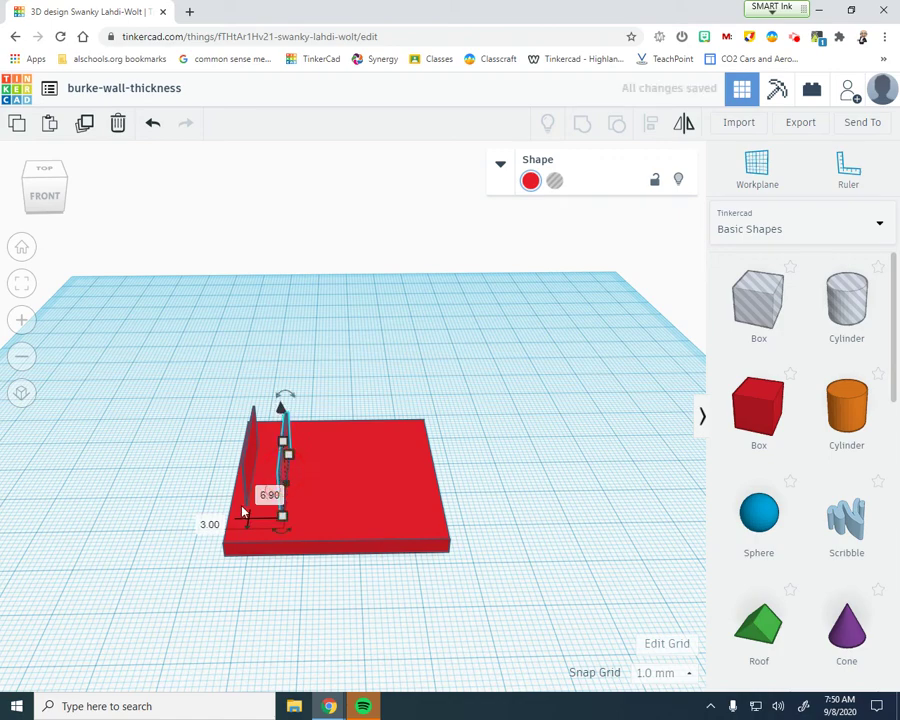
pyautogui.click(267, 496)
pyautogui.write('6')
pyautogui.click(209, 524)
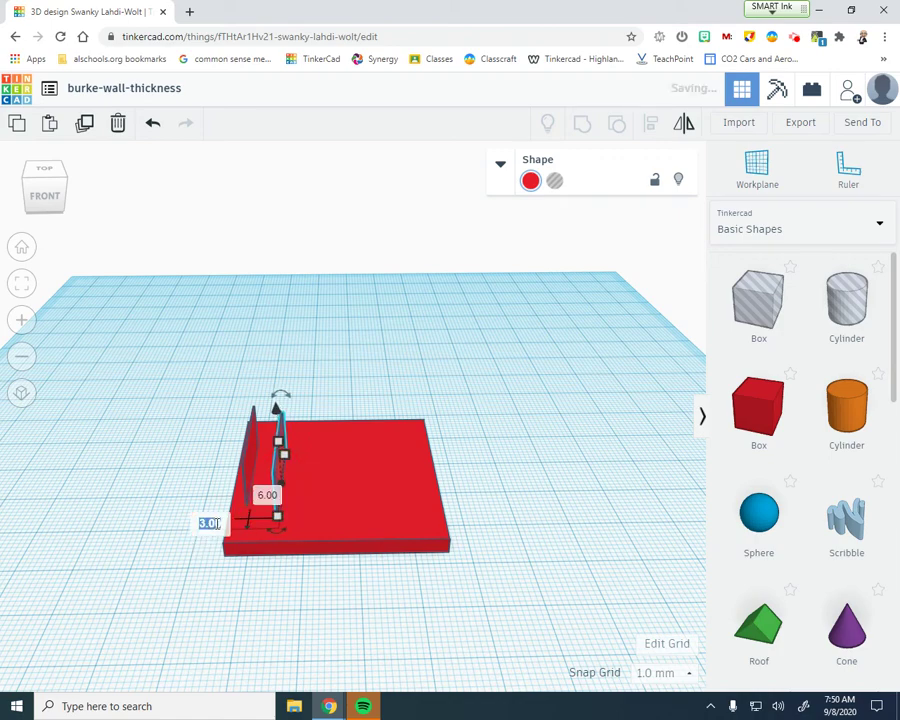
pyautogui.write('0')
pyautogui.press('Return')
# Set the second wall's thickness to 0.40 mm.
pyautogui.moveTo(410, 643); pyautogui.dragTo(405, 632, button='right')
pyautogui.scroll(3, 398, 636)
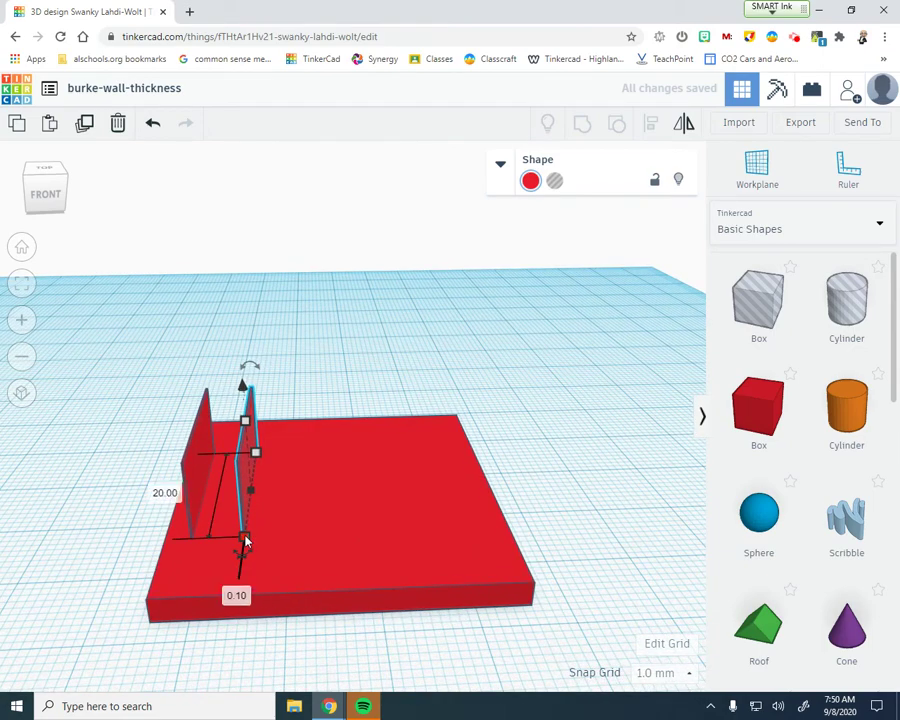
pyautogui.click(237, 596)
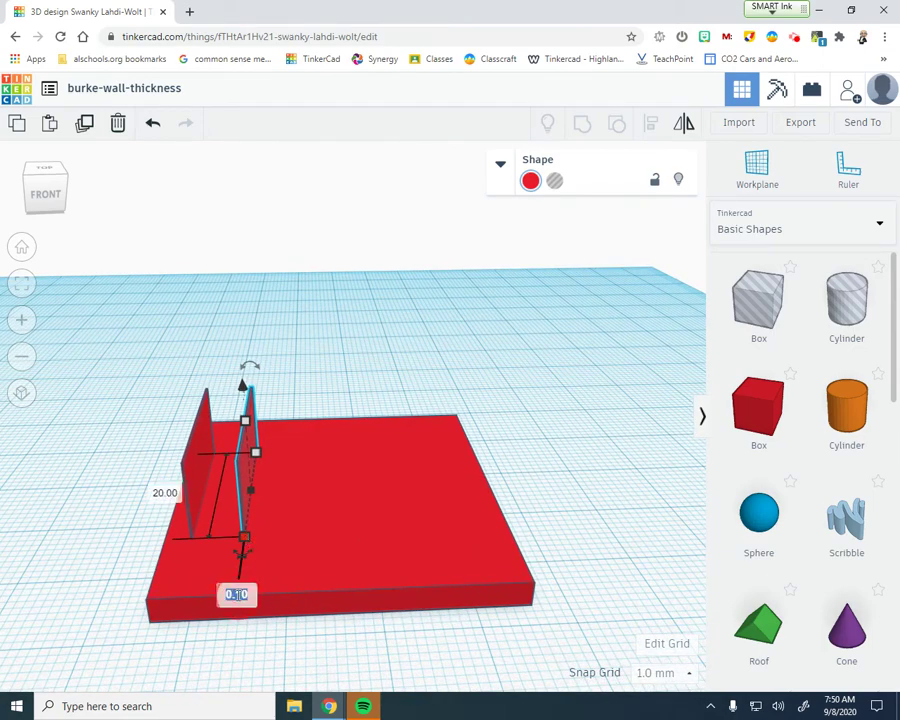
pyautogui.press('BackSpace')
pyautogui.write('4')
pyautogui.press('Return')
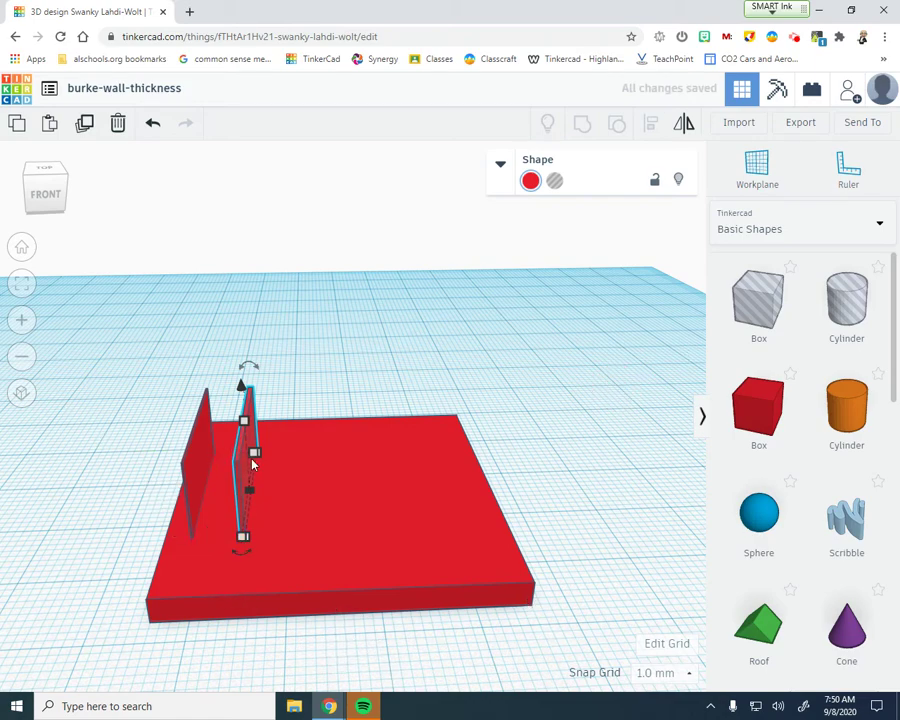
pyautogui.click(408, 323)
pyautogui.click(287, 356)
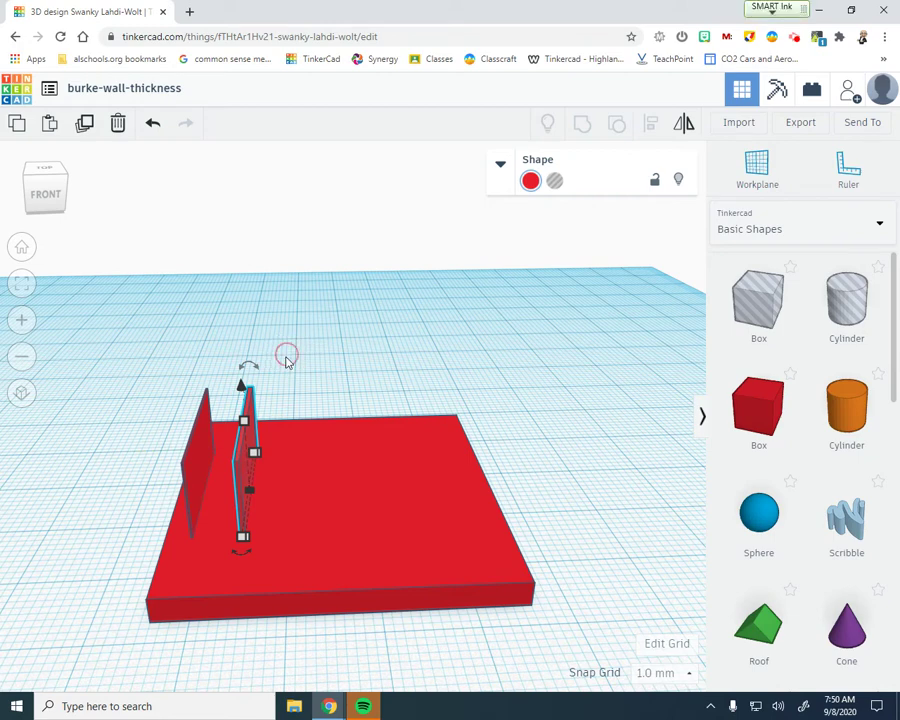
pyautogui.click(193, 468)
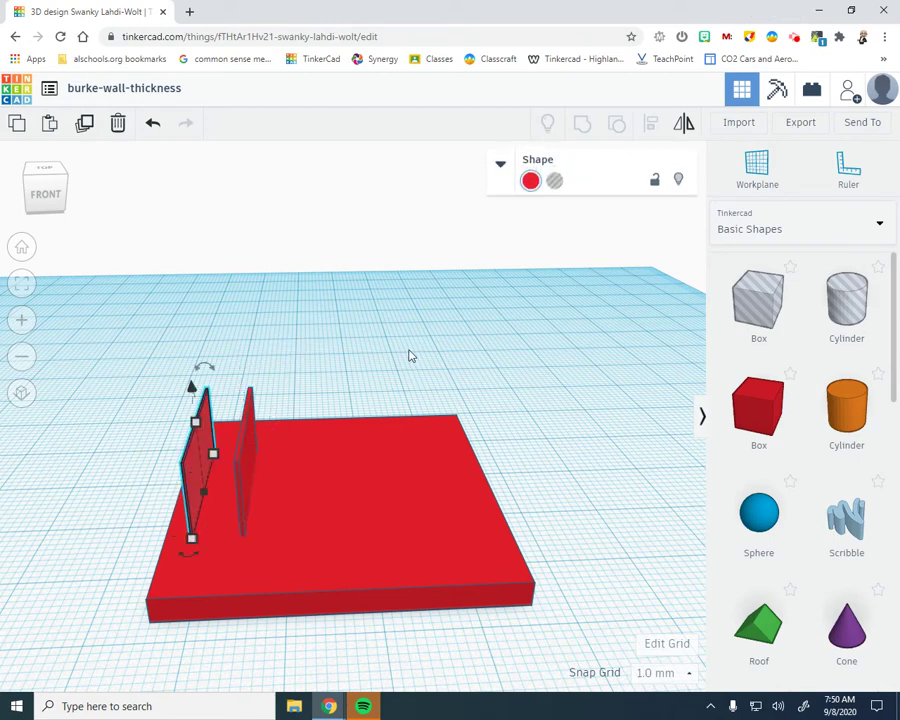
pyautogui.click(250, 447)
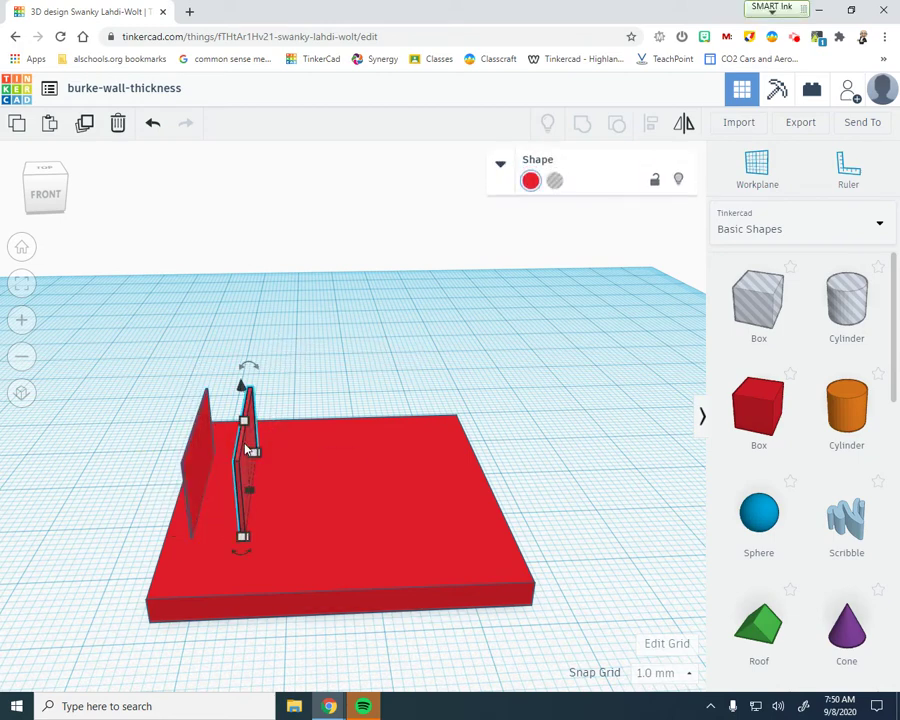
# Position the third wall with offsets of 6 mm and 0 mm.
pyautogui.moveTo(240, 472); pyautogui.dragTo(294, 474)
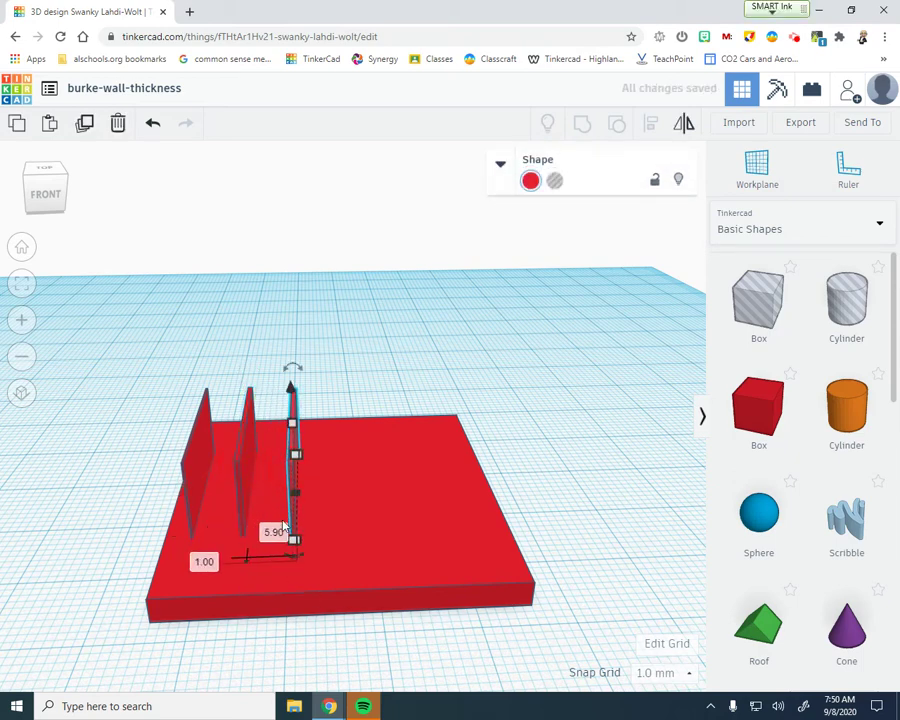
pyautogui.click(276, 533)
pyautogui.write('6')
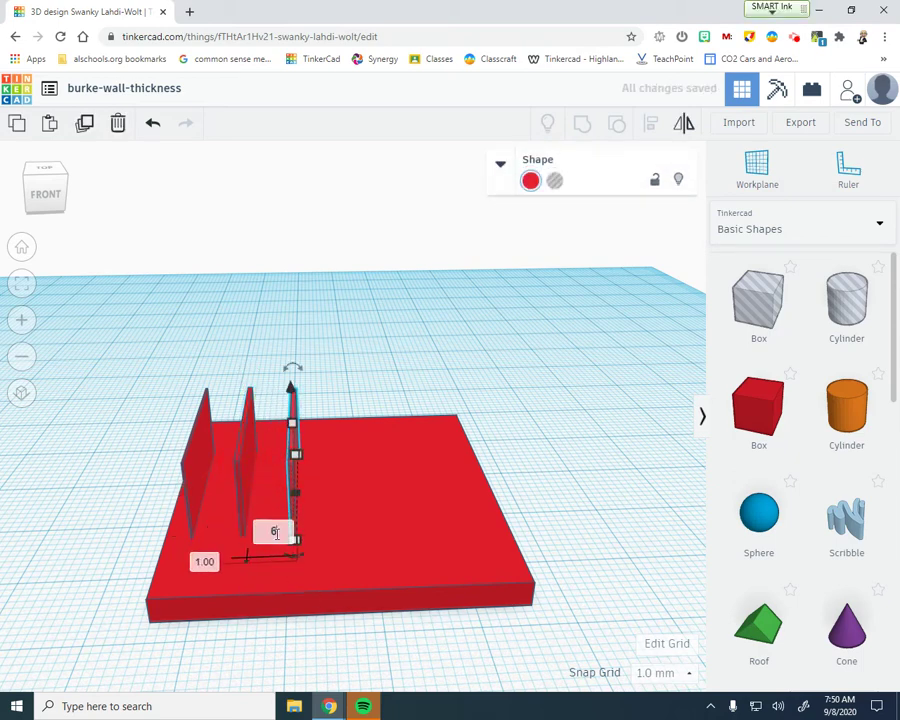
pyautogui.click(204, 561)
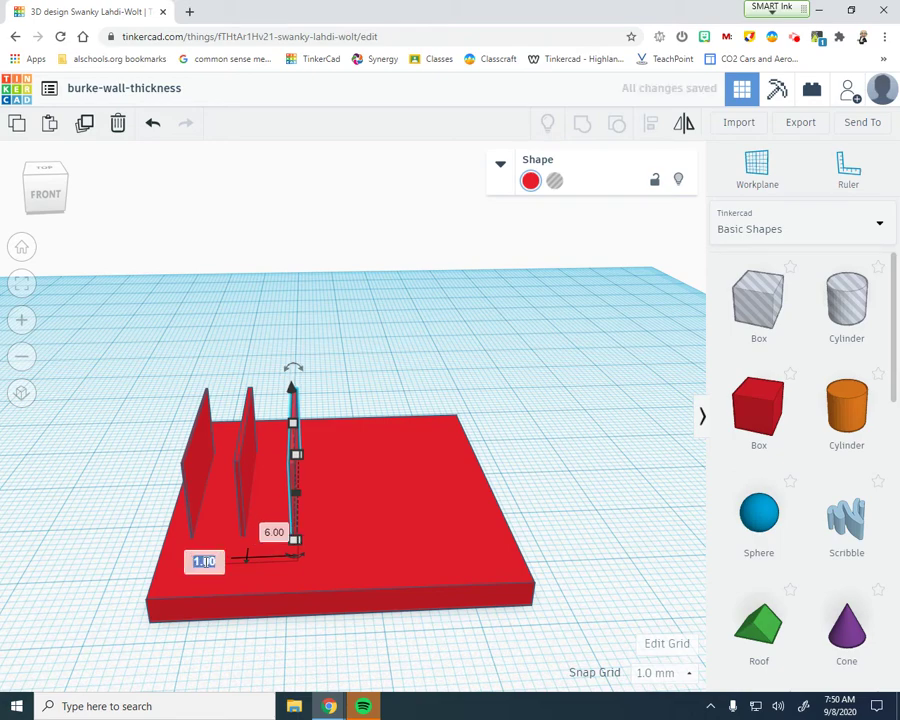
pyautogui.write('0')
pyautogui.press('Return')
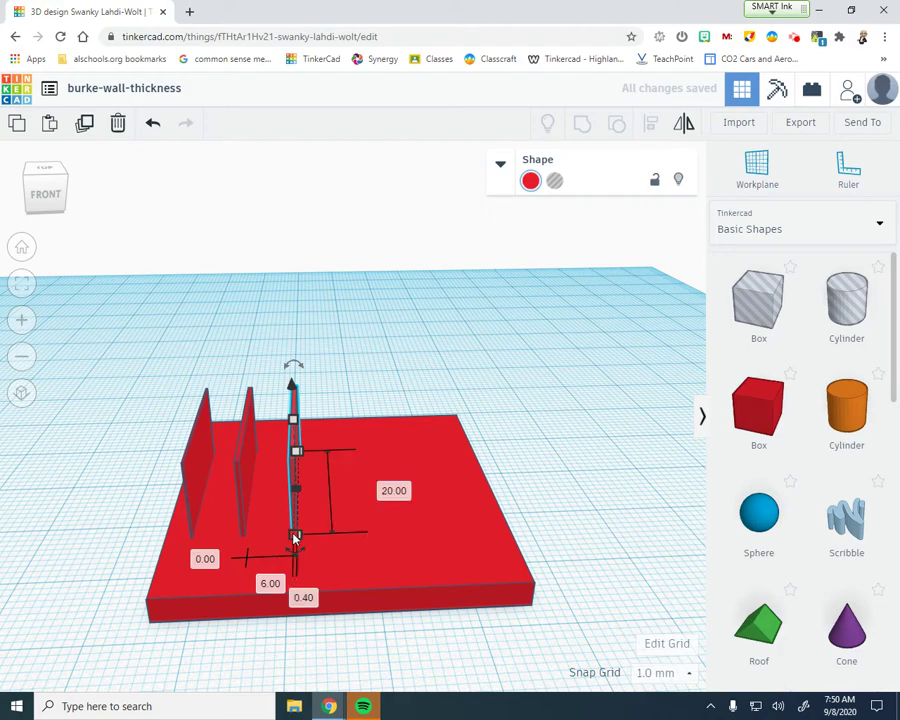
# Make the third wall 1 mm thick.
pyautogui.click(295, 593)
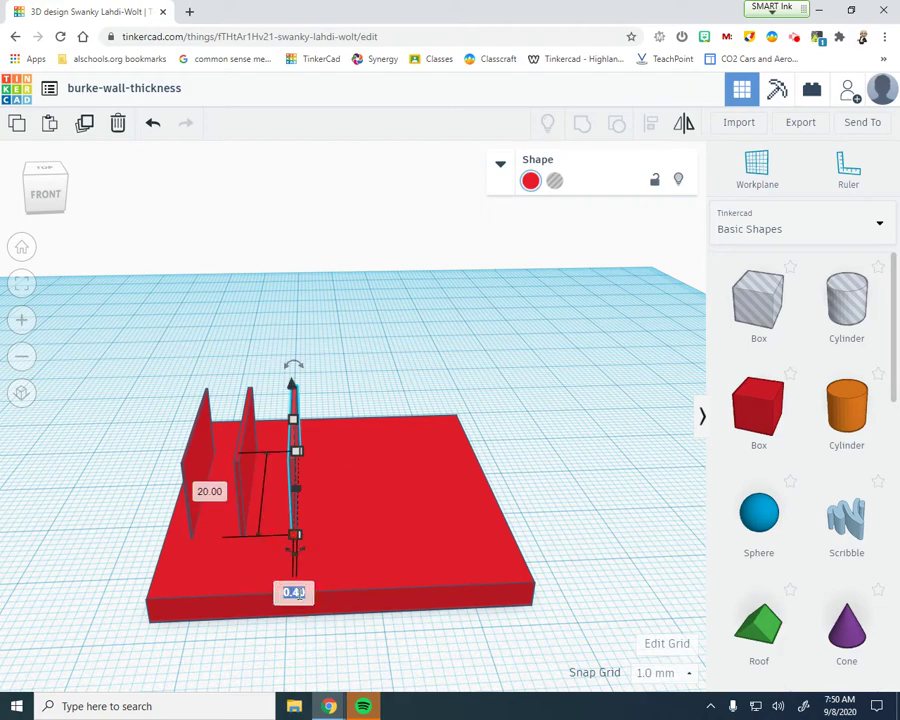
pyautogui.press('BackSpace')
pyautogui.write('1')
pyautogui.press('Return')
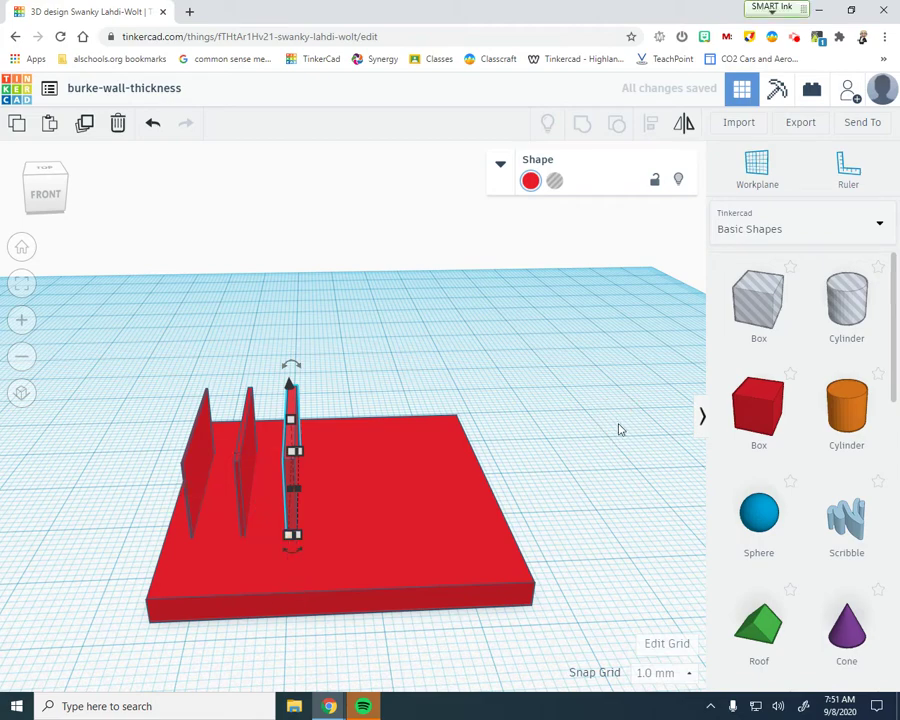
pyautogui.click(367, 630)
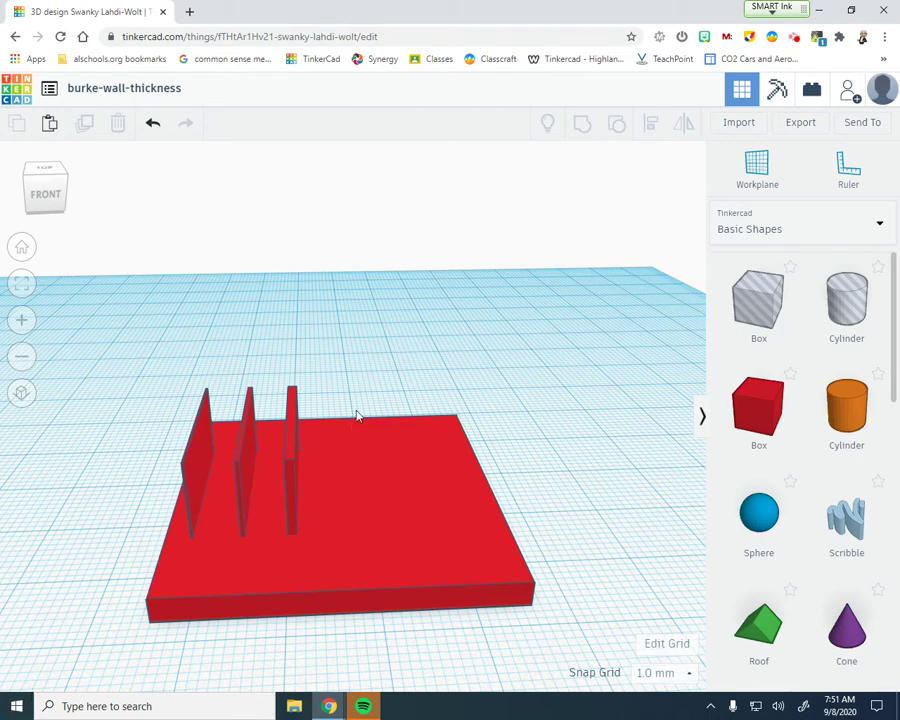
pyautogui.click(291, 466)
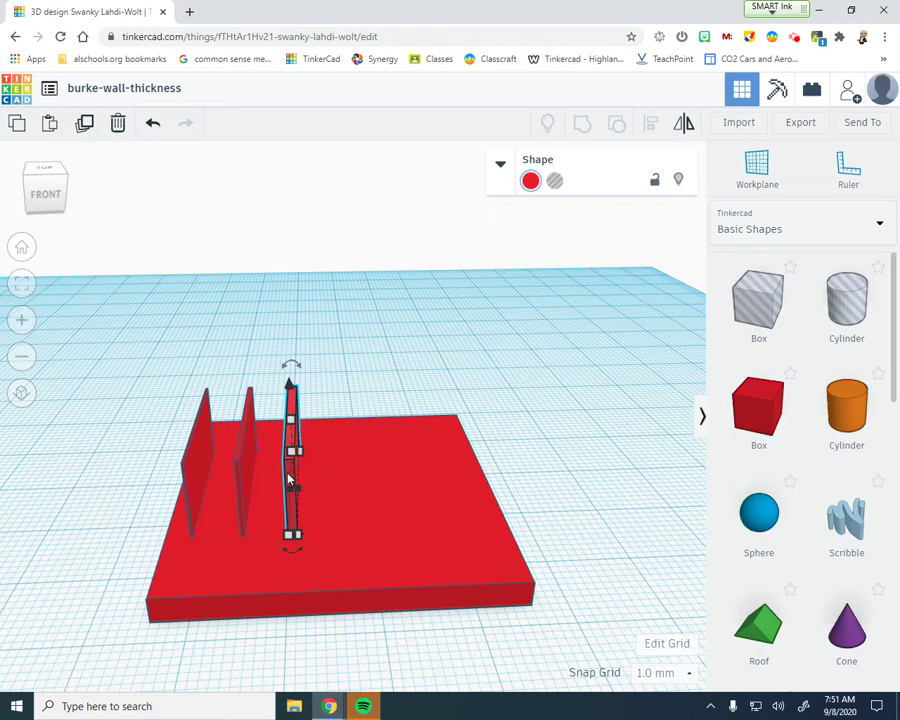
# Duplicate the third wall, offset the copy 6 mm and make it 5 mm thick.
pyautogui.hotkey('ctrl', 'd')
pyautogui.moveTo(292, 480); pyautogui.dragTo(343, 483)
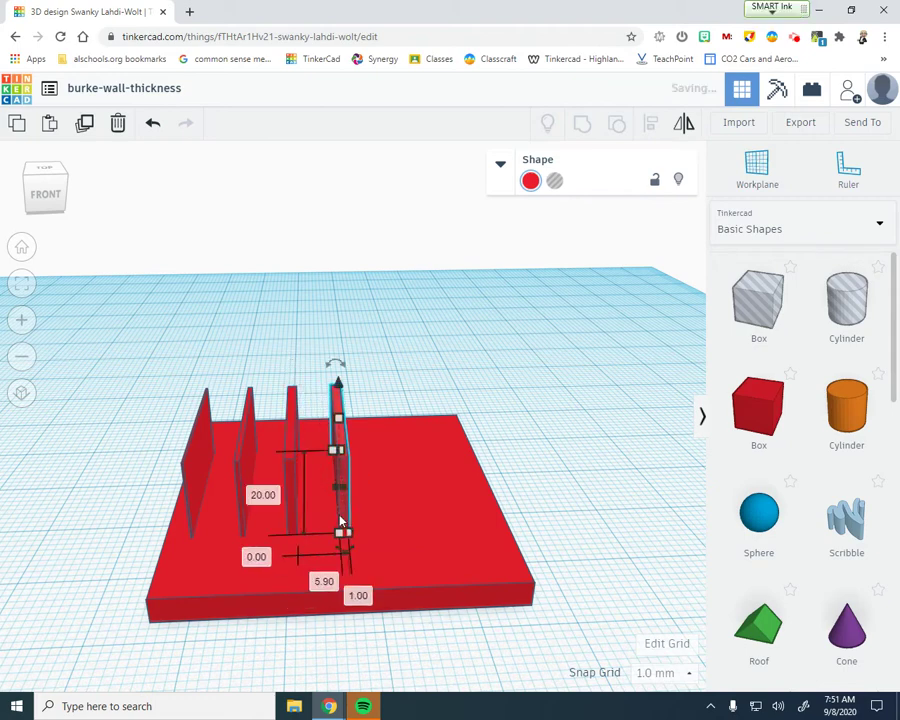
pyautogui.click(322, 580)
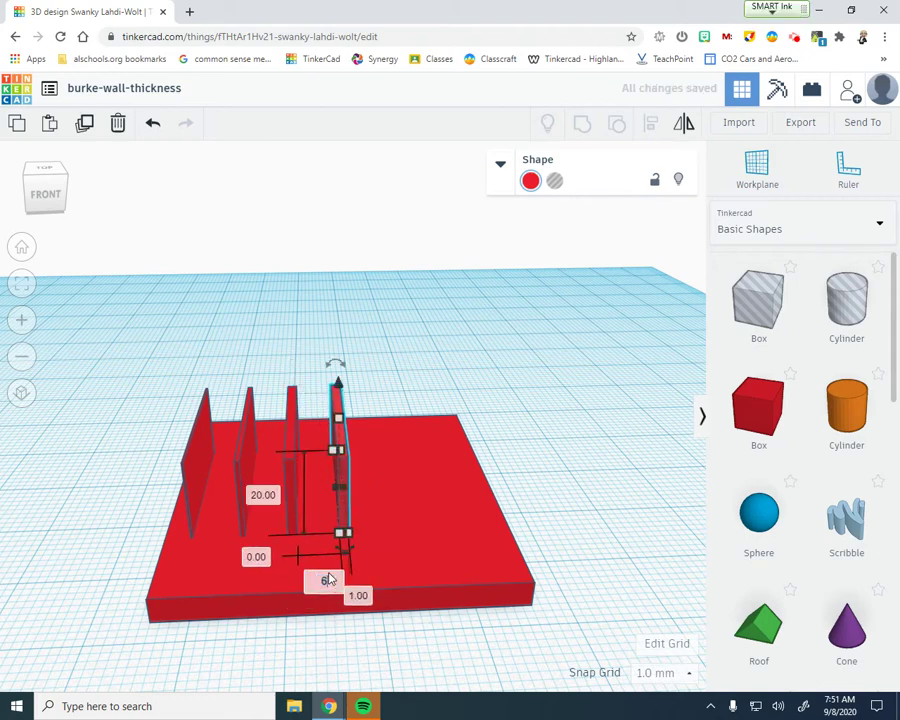
pyautogui.write('6')
pyautogui.press('Return')
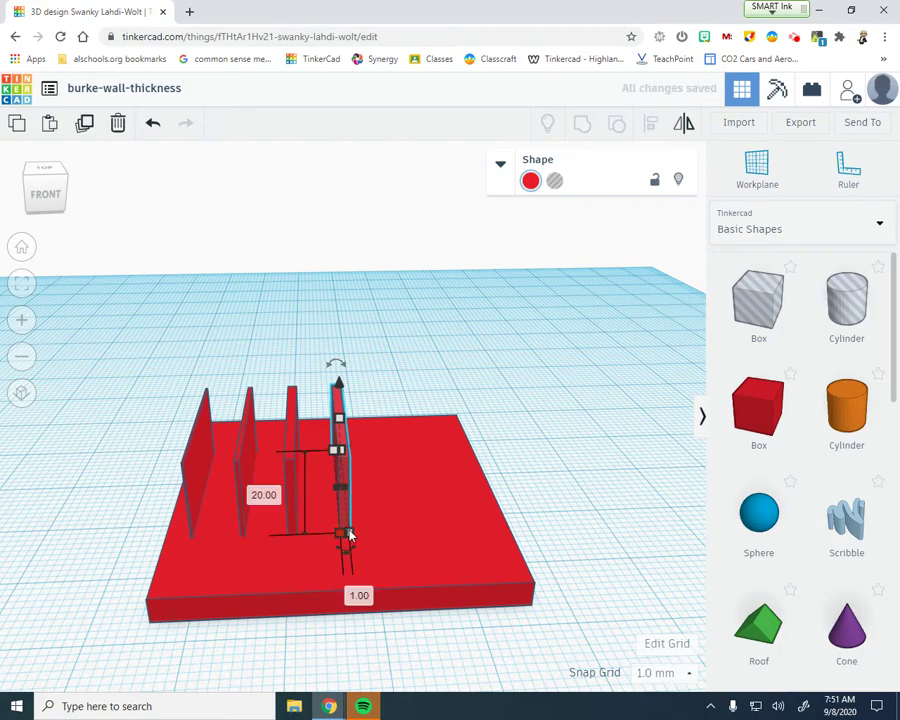
pyautogui.click(360, 598)
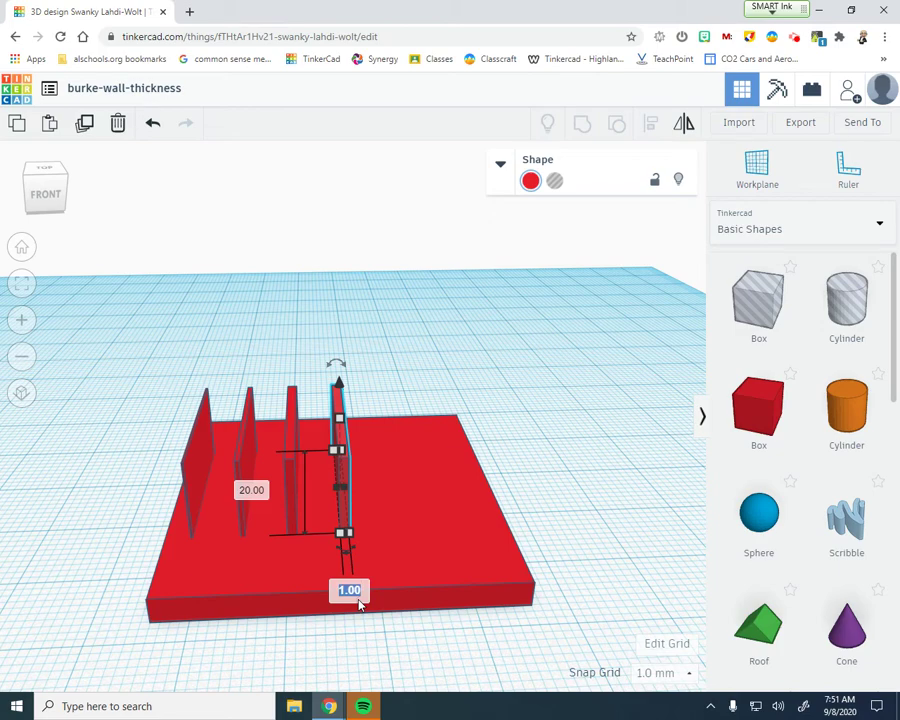
pyautogui.write('5')
pyautogui.press('Return')
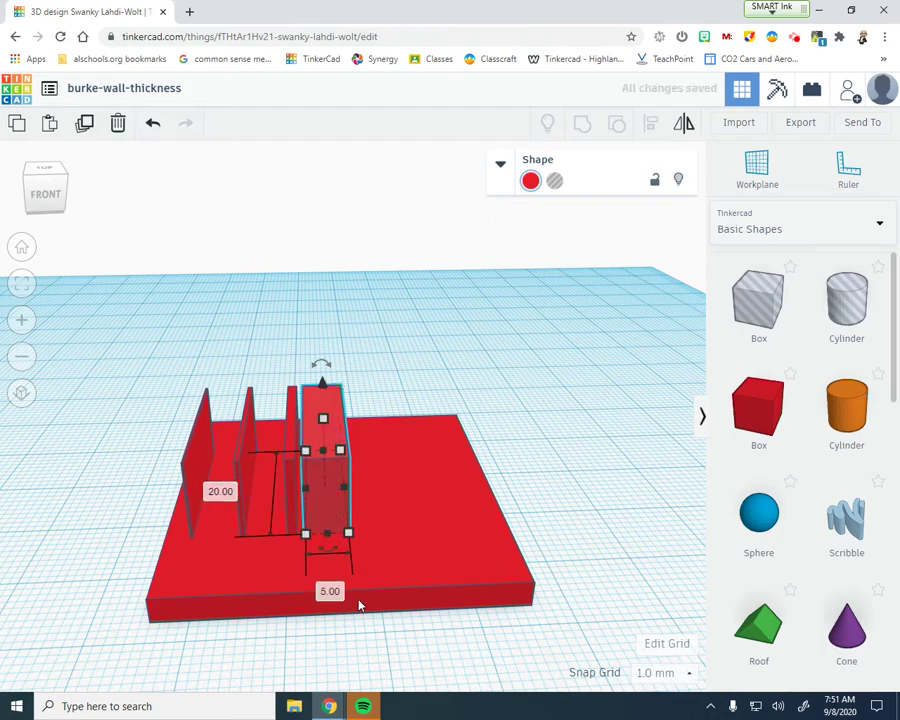
# Reposition the 5 mm block to the right, keeping a 6 mm offset from the third wall.
pyautogui.moveTo(330, 491); pyautogui.dragTo(372, 492)
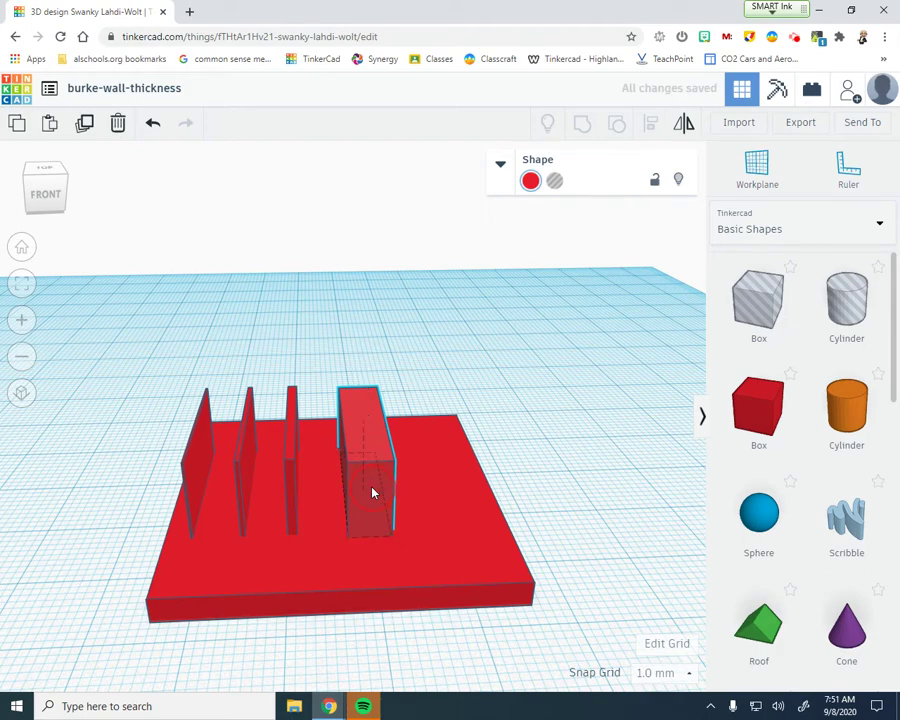
pyautogui.click(153, 125)
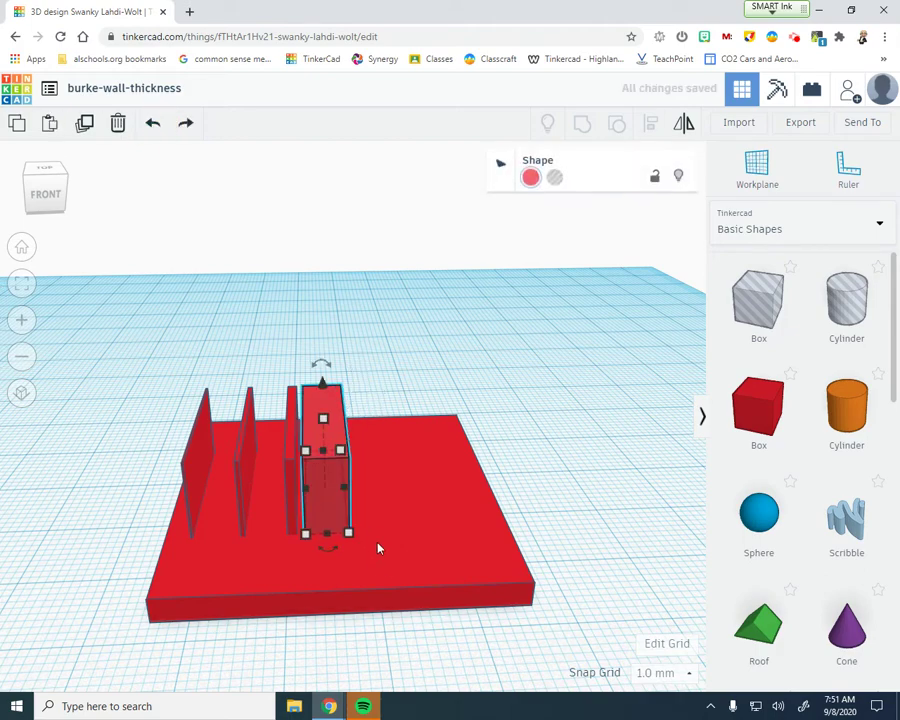
pyautogui.moveTo(343, 510); pyautogui.dragTo(390, 505)
pyautogui.click(378, 580)
pyautogui.write('6')
pyautogui.press('Return')
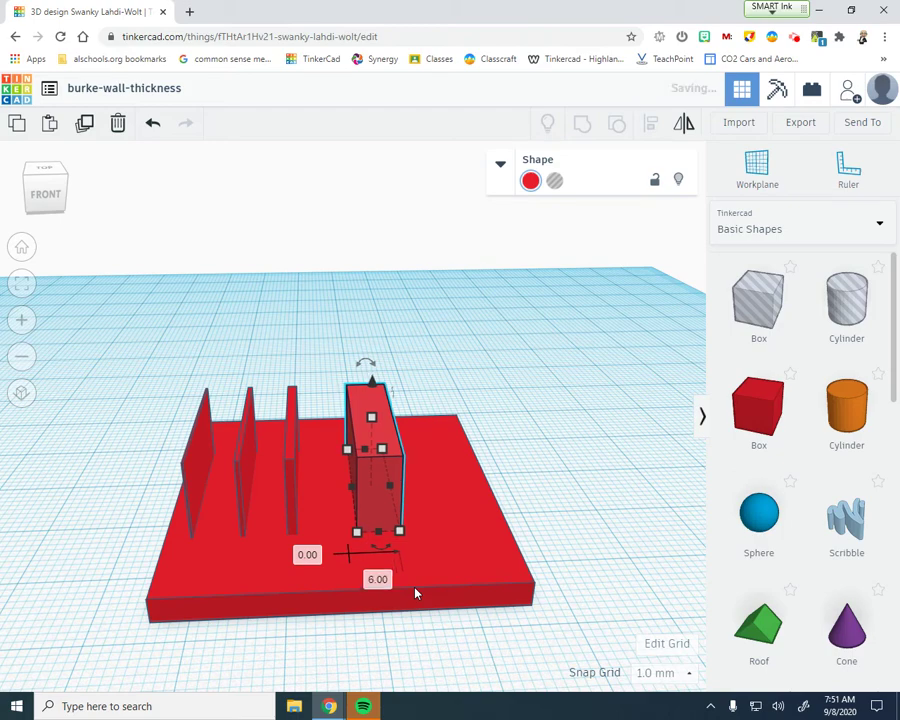
pyautogui.click(534, 364)
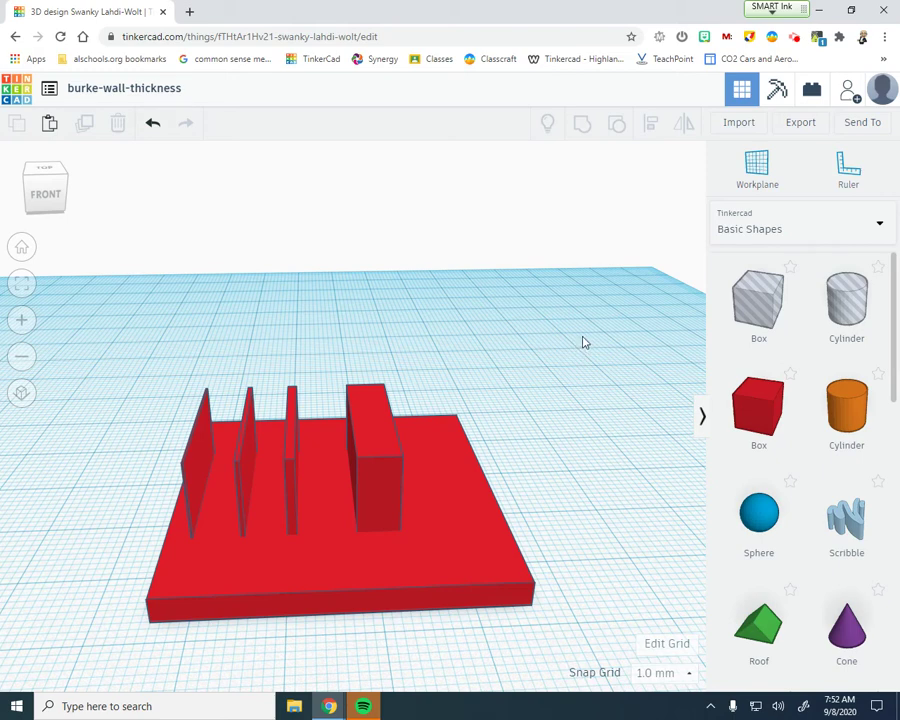
# Export everything in the design as burke-wall-thickness.stl.
pyautogui.click(806, 128)
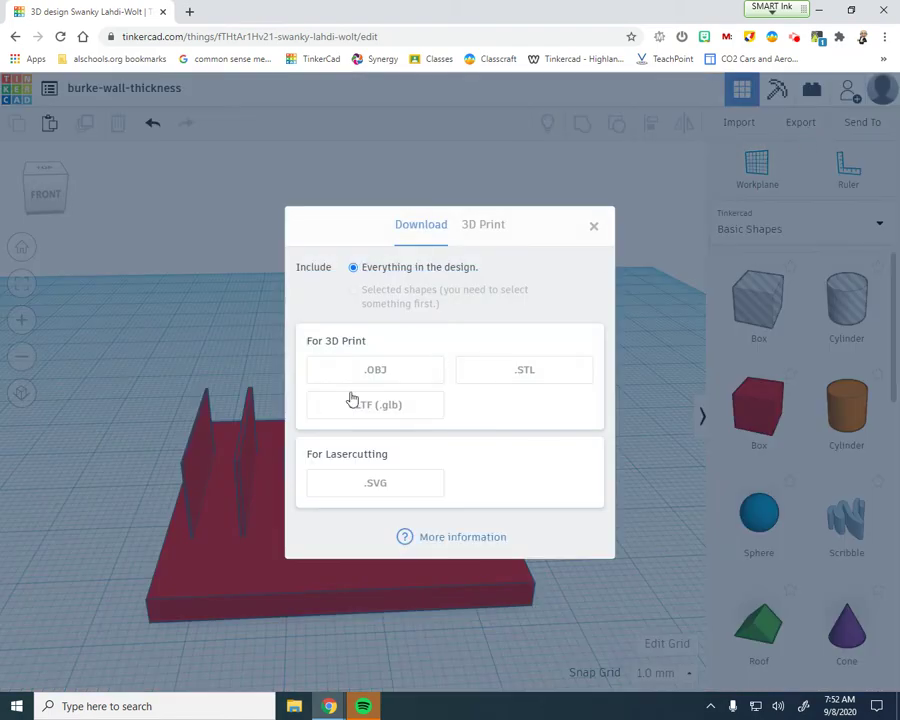
pyautogui.click(494, 376)
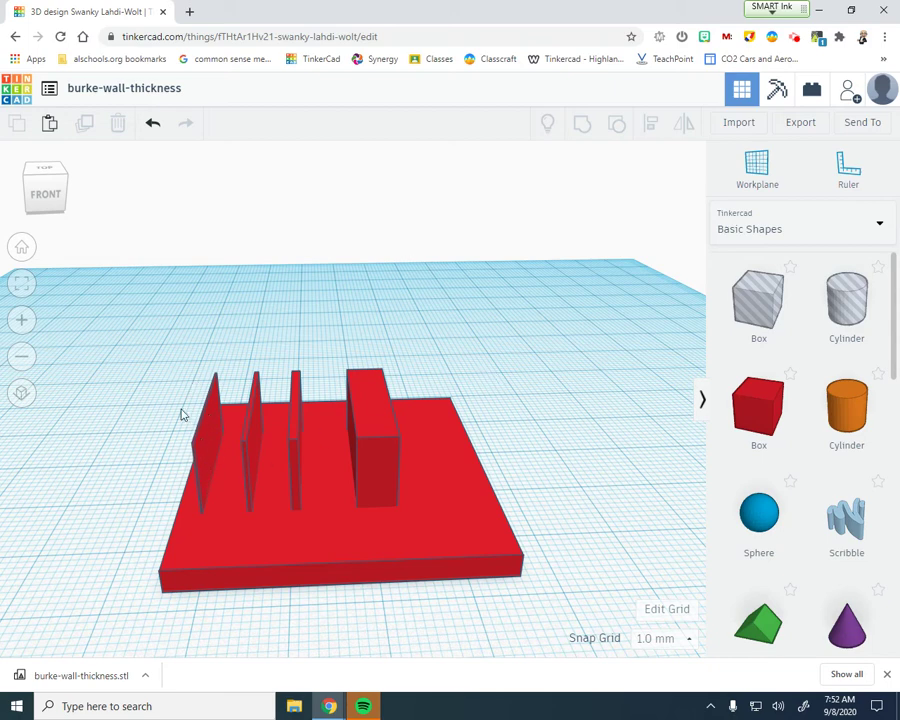
pyautogui.click(246, 481)
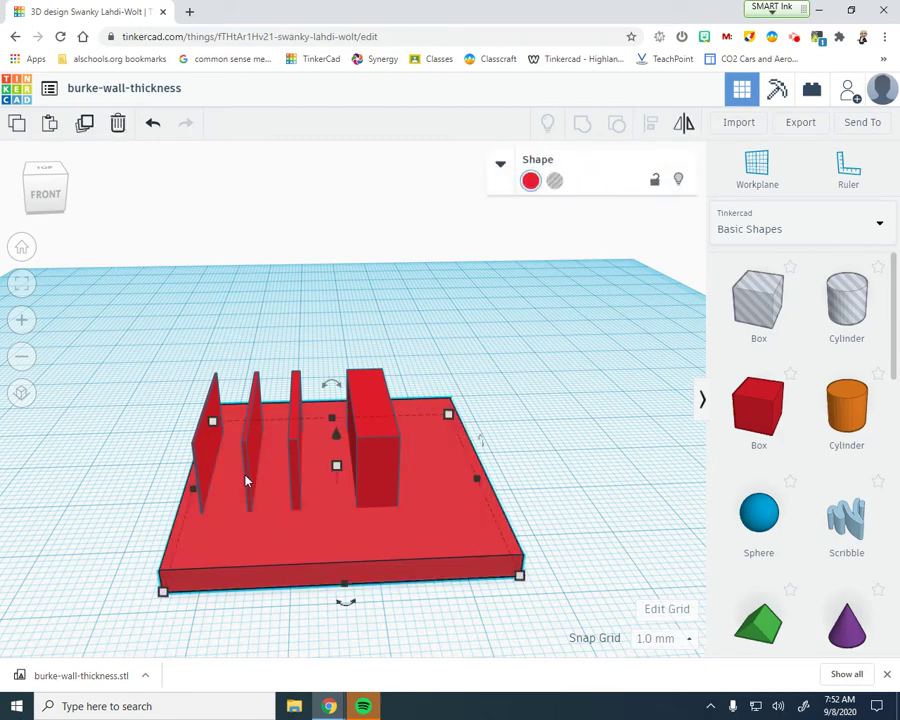
pyautogui.click(253, 418)
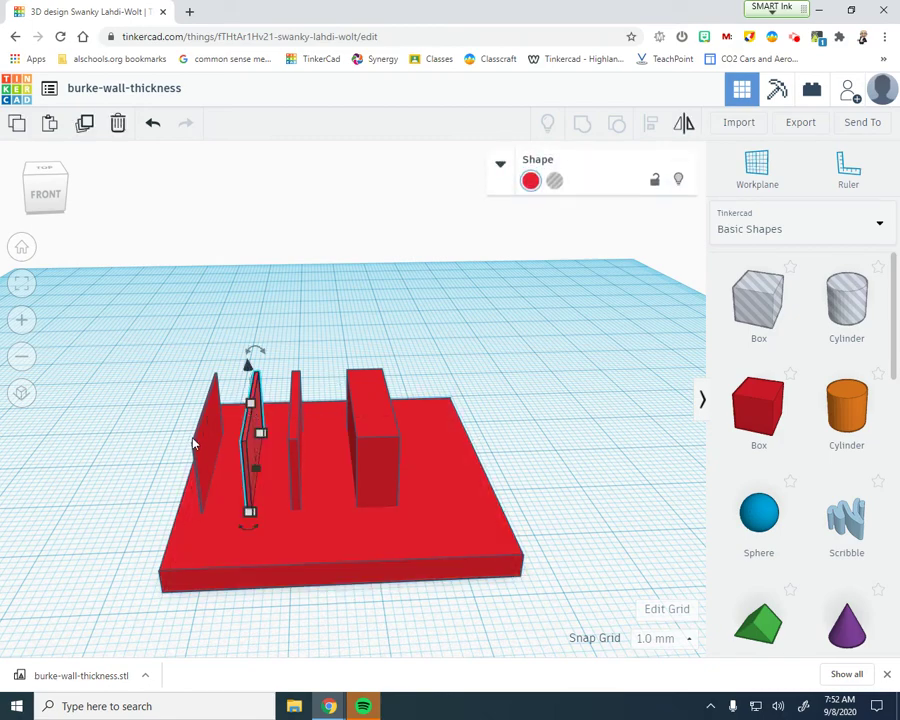
pyautogui.moveTo(250, 515)
pyautogui.click(295, 457)
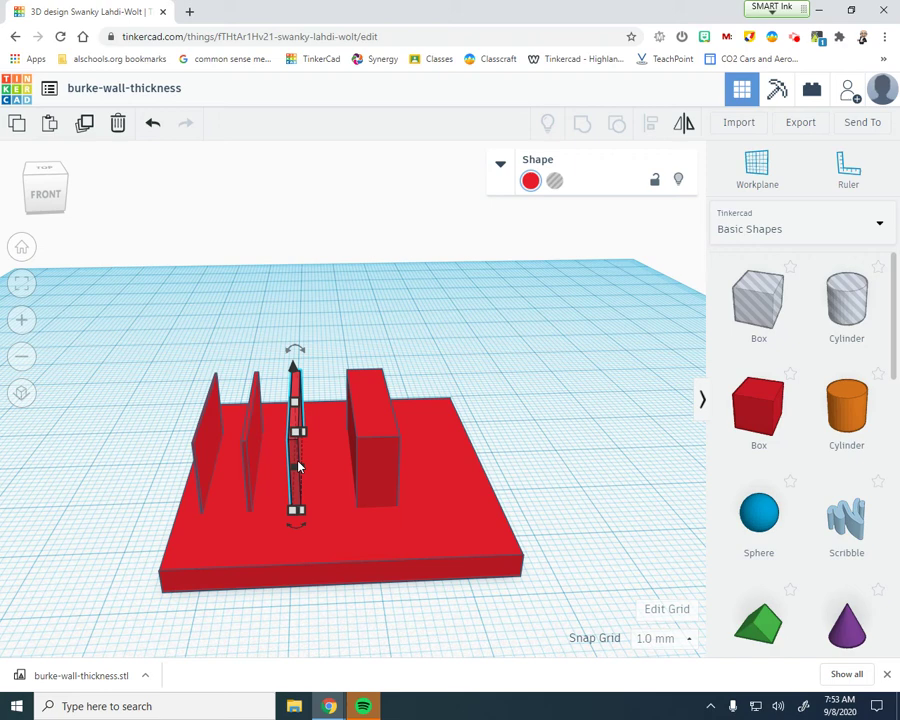
pyautogui.click(390, 458)
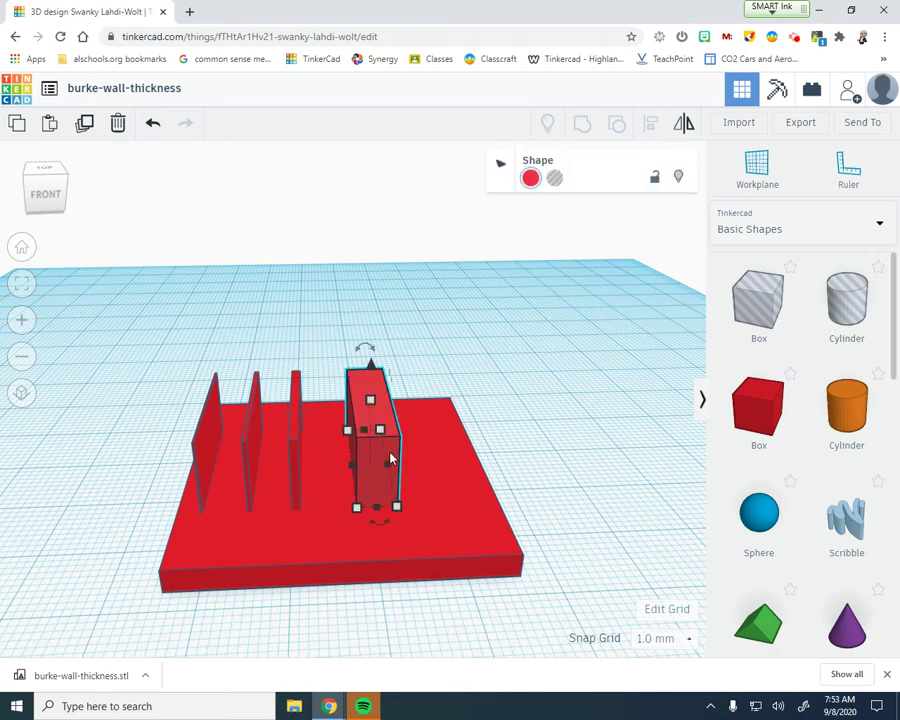